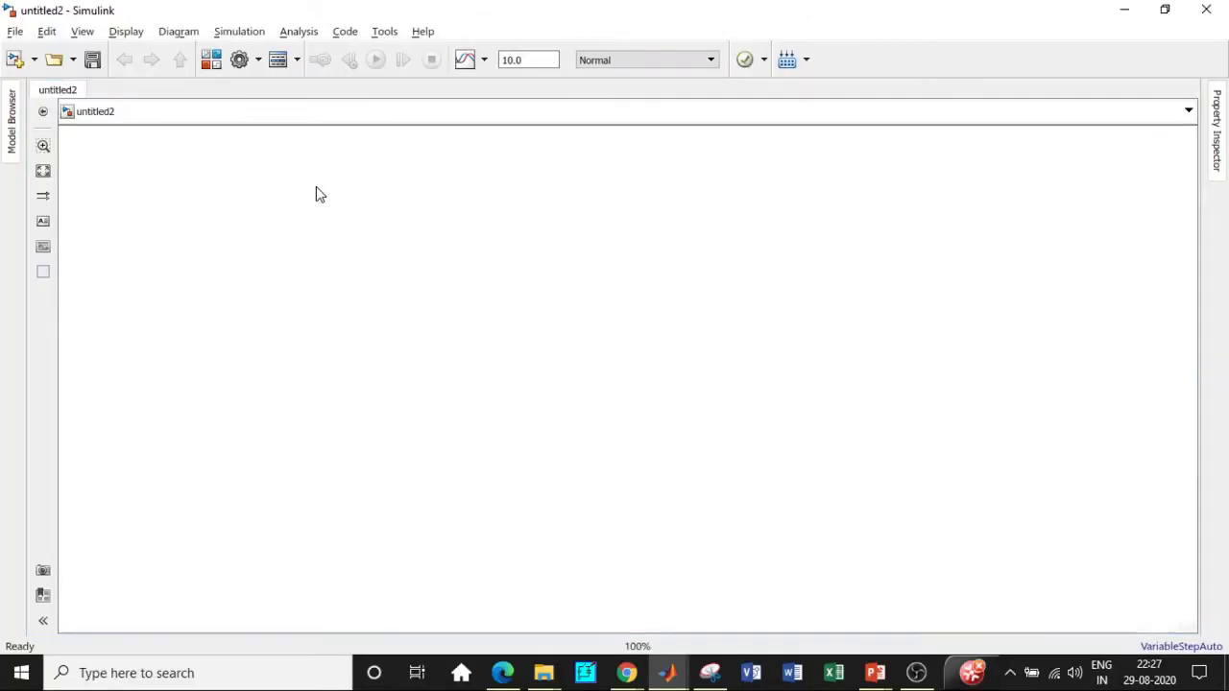
Search the Simulink block library for Powergui and add the powergui block to the untitled2 model
click(210, 60)
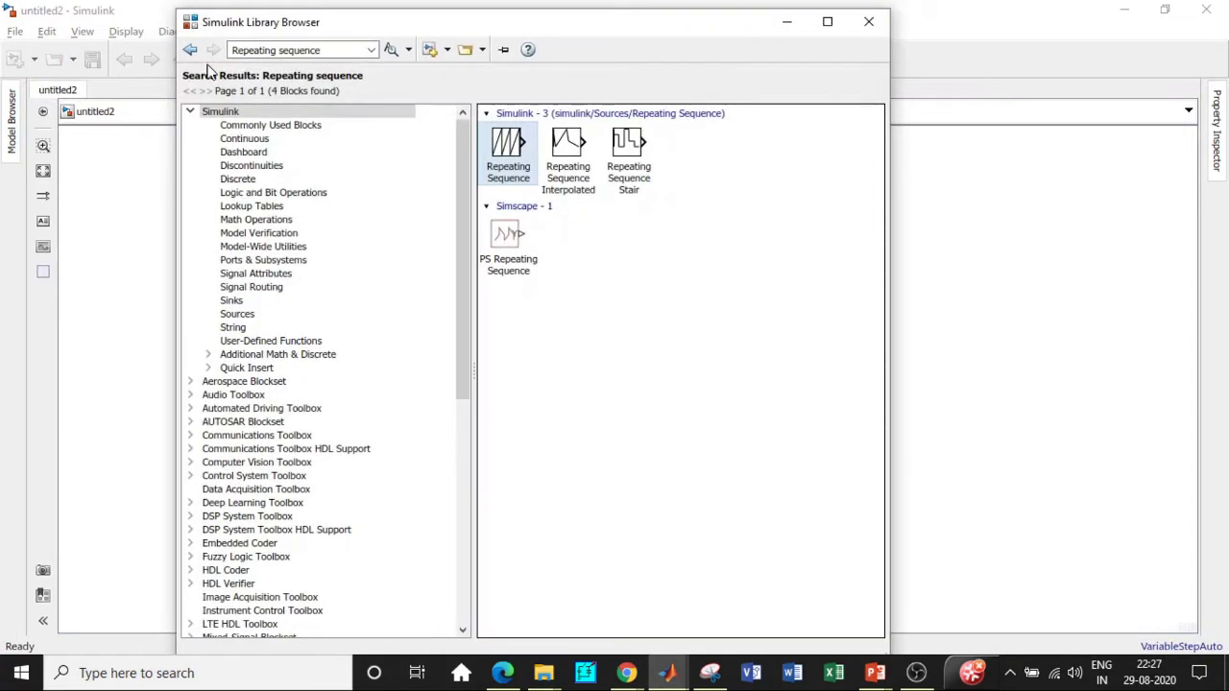
click(312, 50)
key(BackSpace)
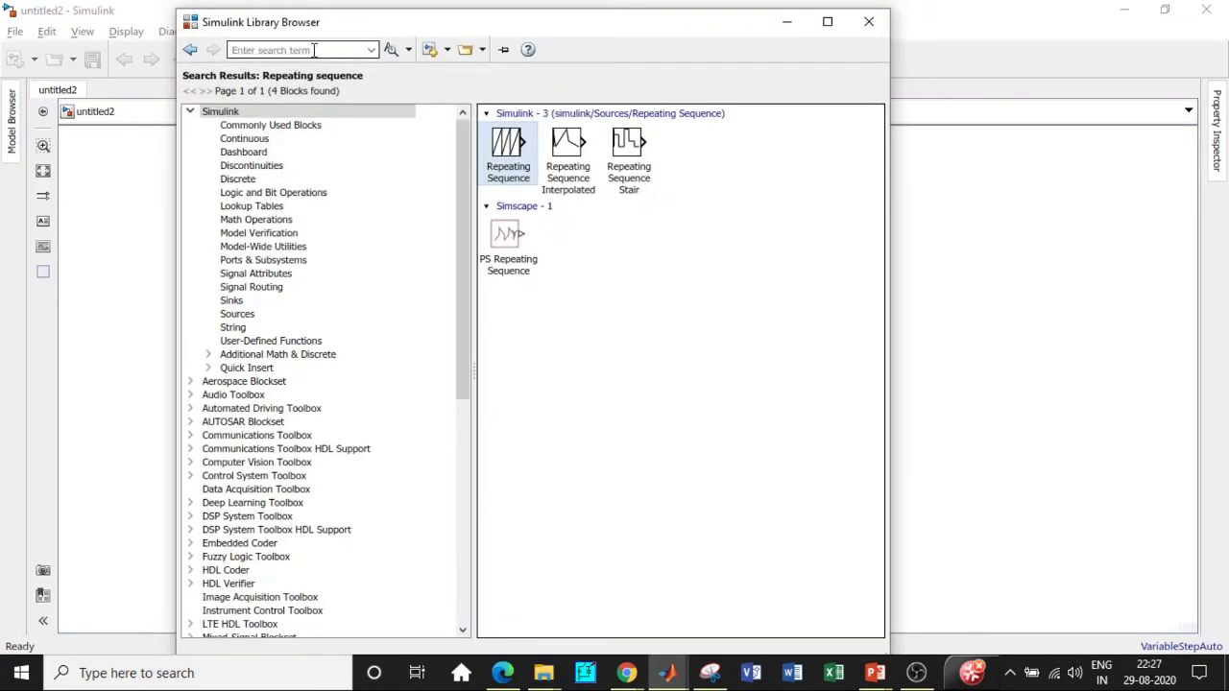
text(Power)
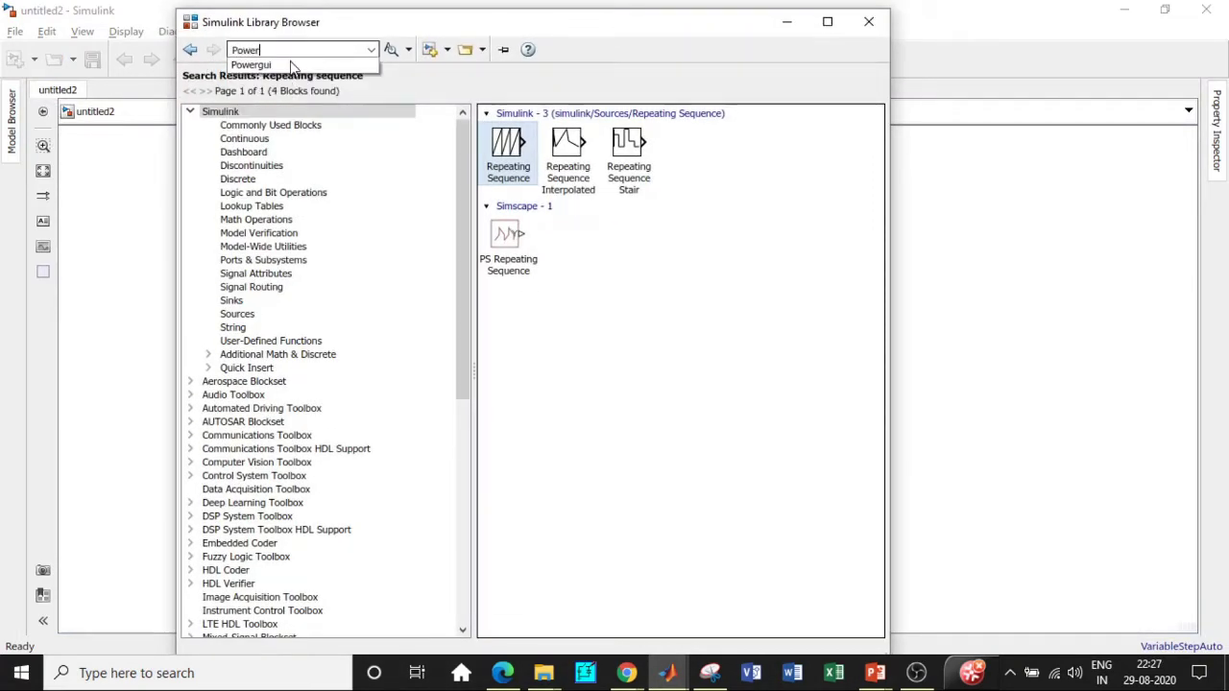
click(288, 65)
double_click(291, 52)
key(Return)
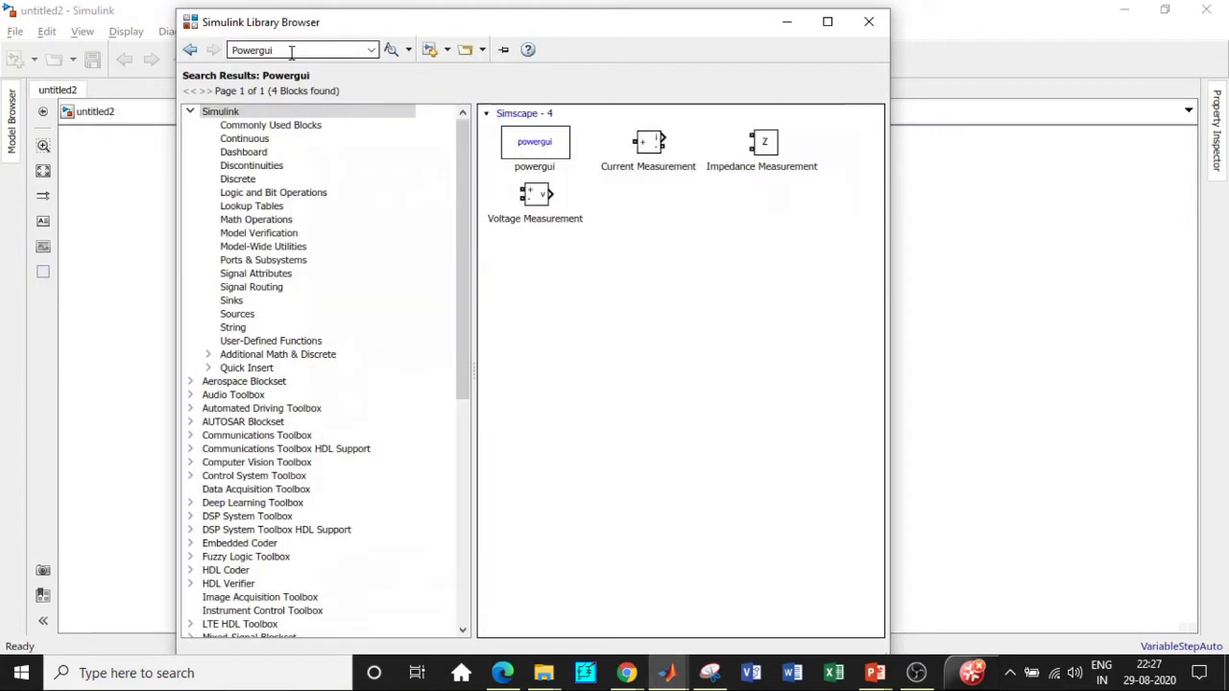
click(542, 161)
right_click(542, 161)
click(576, 167)
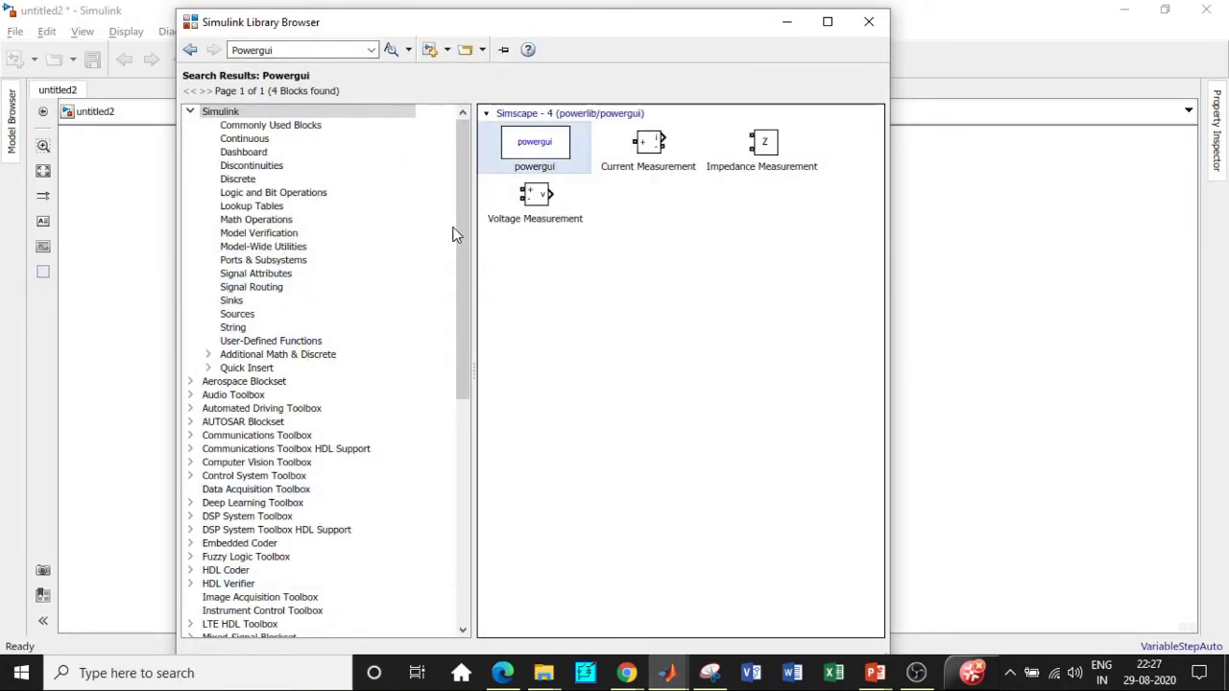
Add the Simscape Voltage Measurement block from the Powergui search results to the model
click(534, 196)
right_click(535, 199)
click(552, 209)
Search the library for Mosfet and add the Simscape Mosfet block with g, m, D and S ports to the model
double_click(310, 48)
key(BackSpace)
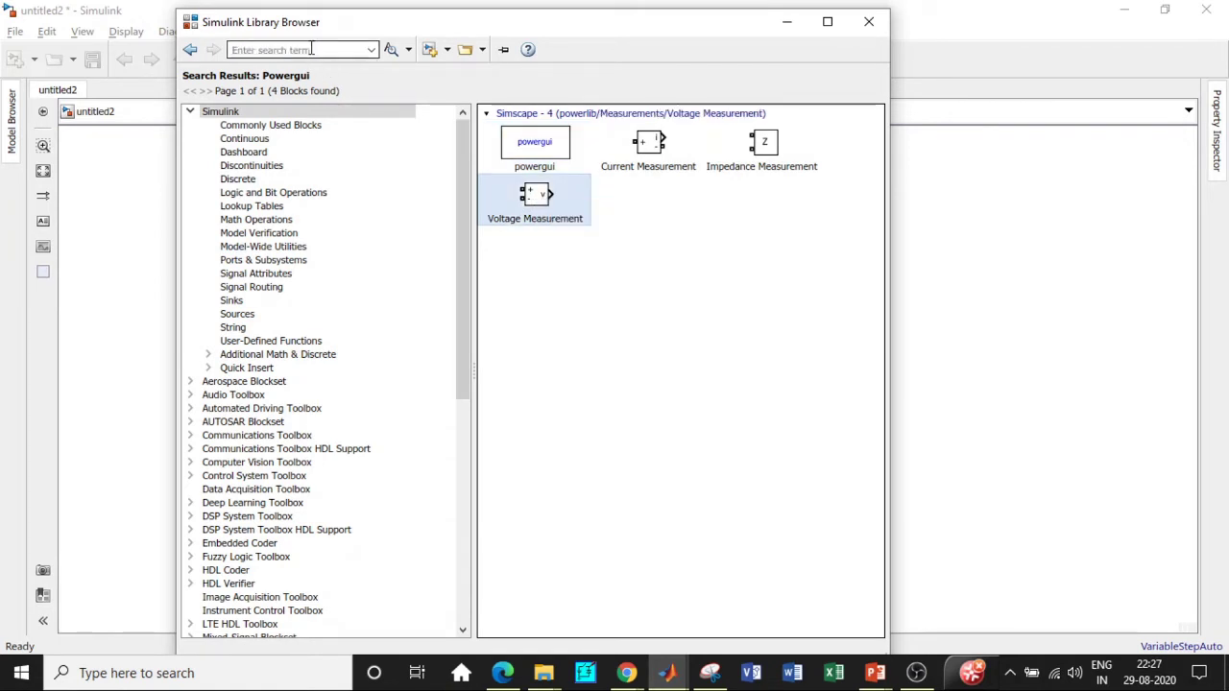
text(Mosf)
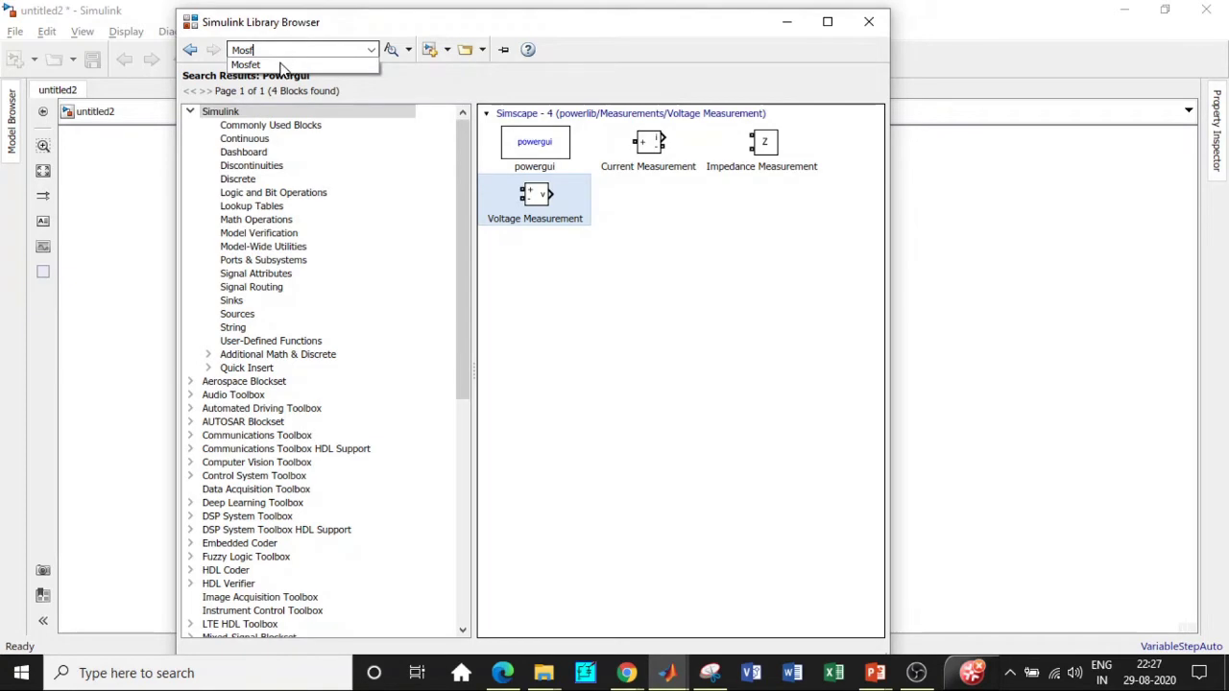
click(281, 66)
click(284, 49)
key(Return)
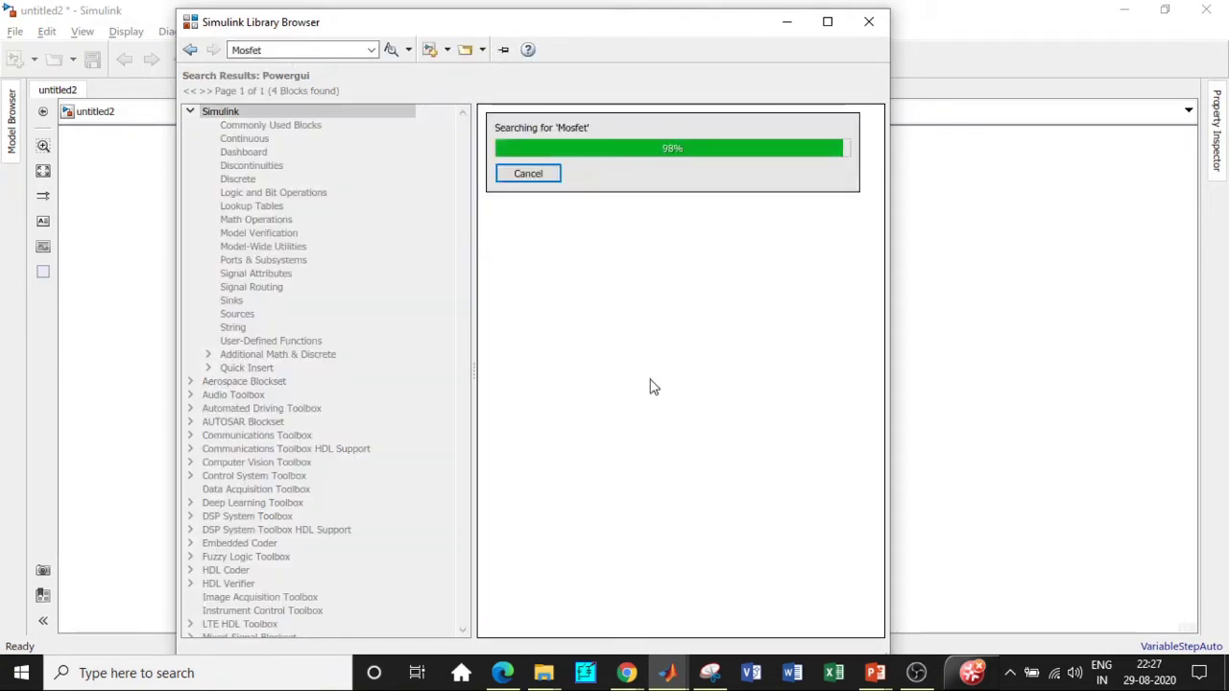
scroll(677, 423, down, 2)
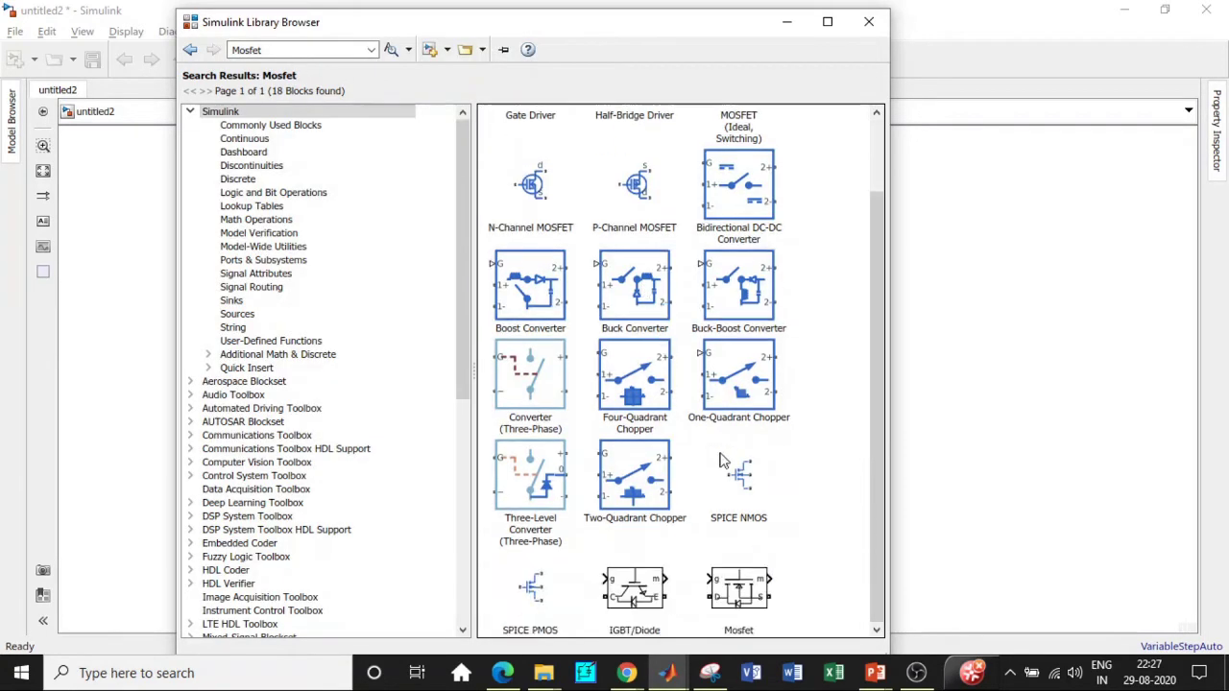
click(739, 588)
right_click(741, 584)
click(796, 584)
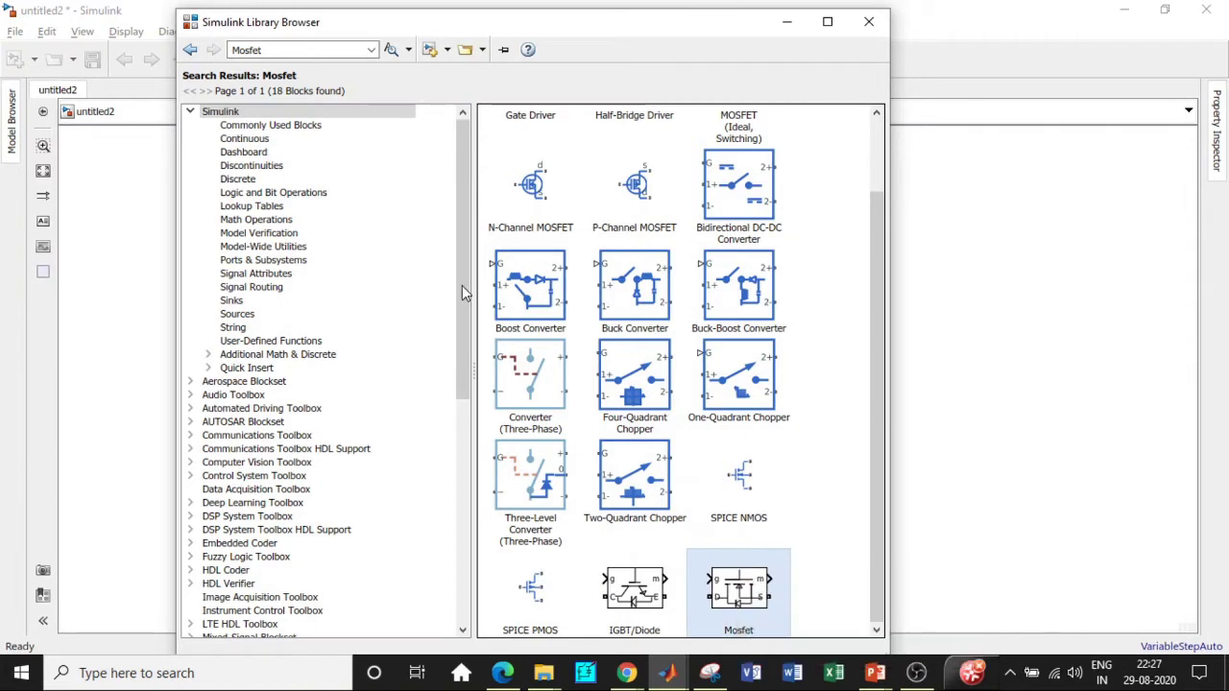
Search the library for Series RLC and add the Simscape Series RLC Branch block to the model
double_click(301, 49)
key(BackSpace)
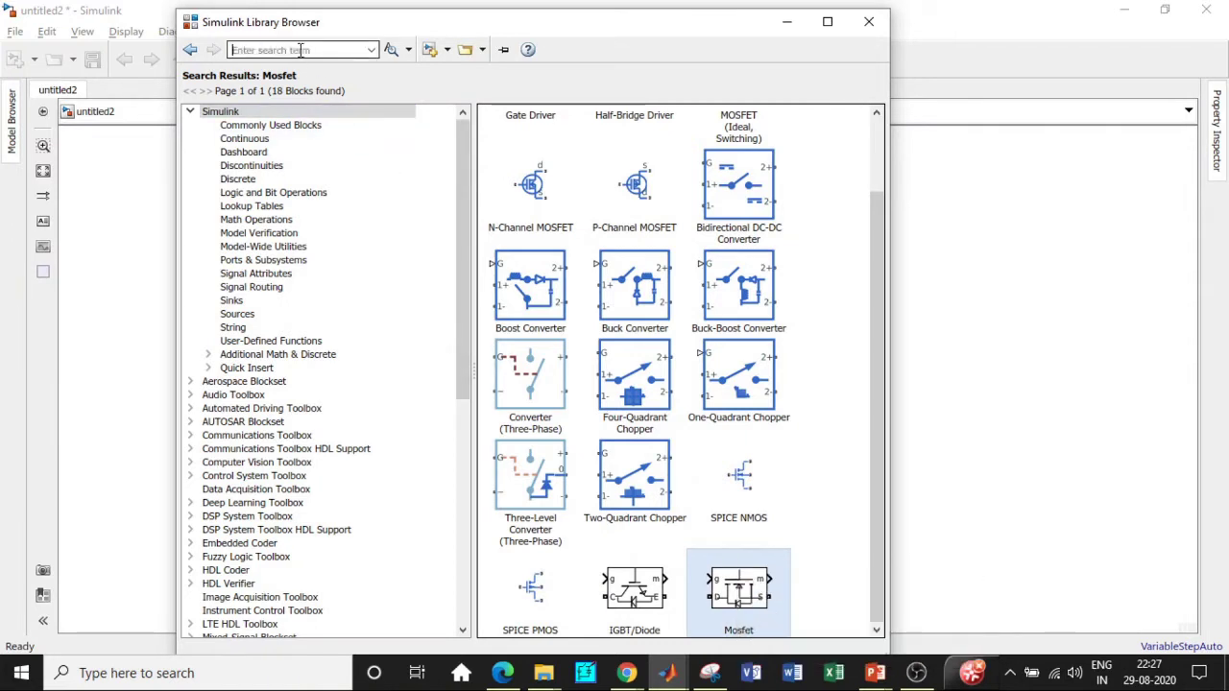
text(Ser)
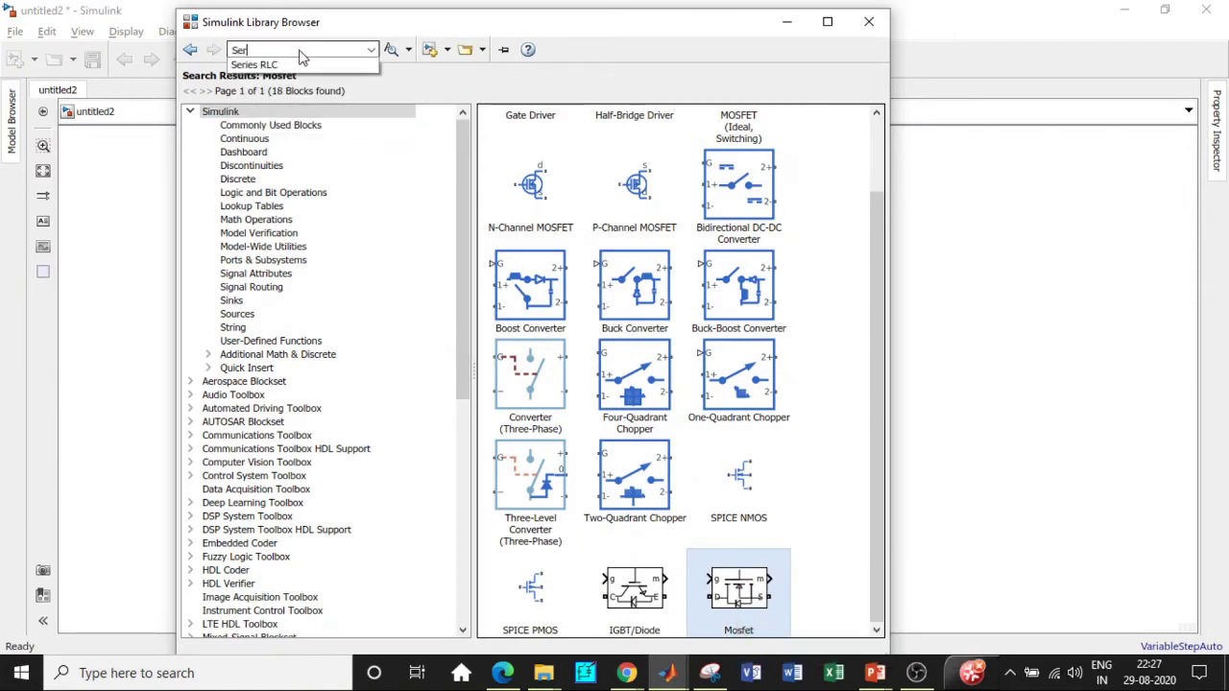
click(301, 59)
key(Return)
click(529, 261)
right_click(529, 263)
click(615, 269)
Search the library for Diode and add the black Simscape Diode block with the m measurement port to the model
click(288, 50)
key(BackSpace)
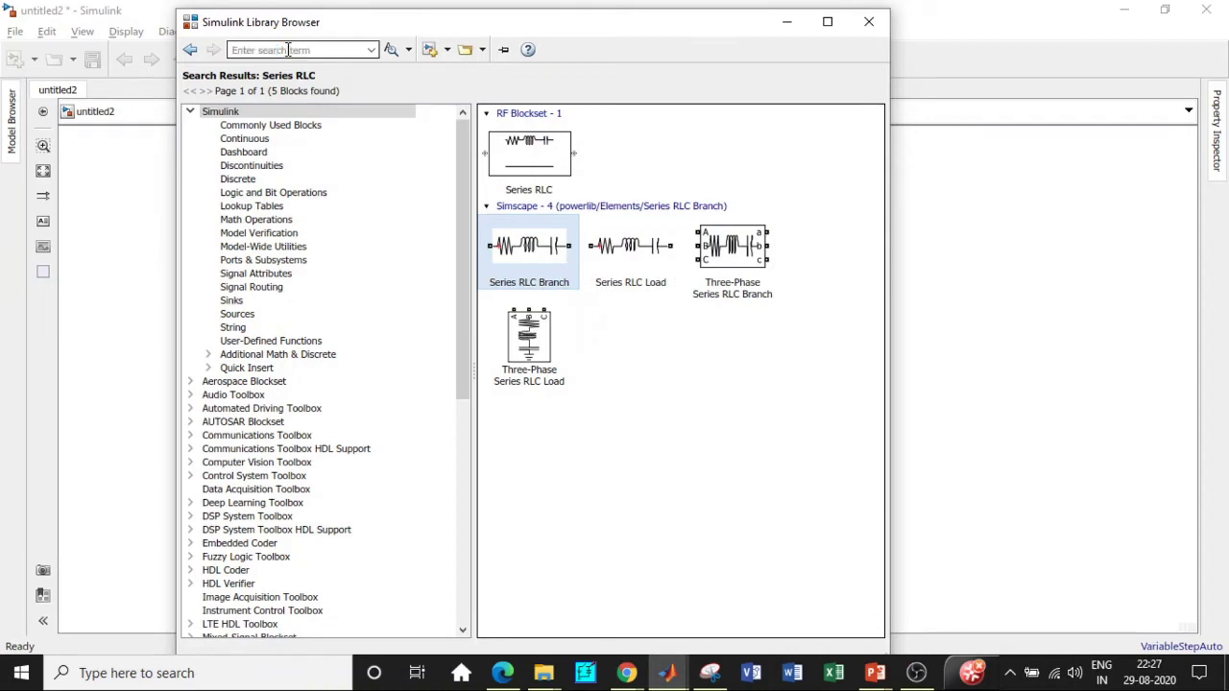
text(Diode)
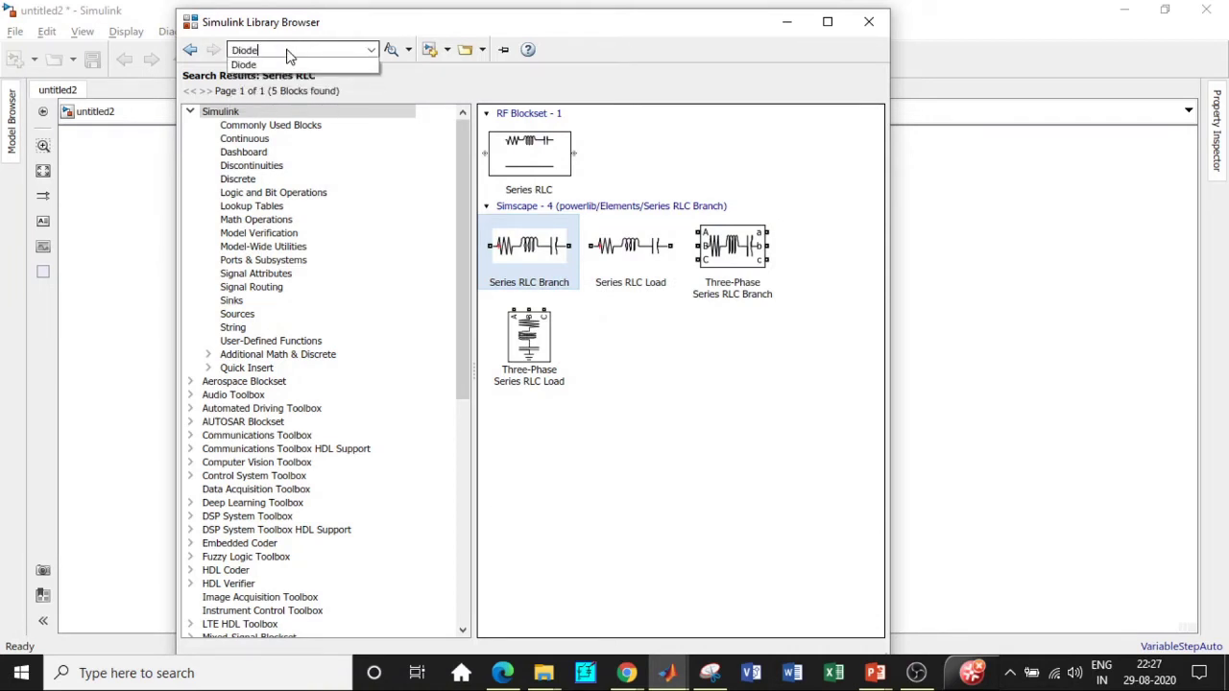
click(280, 50)
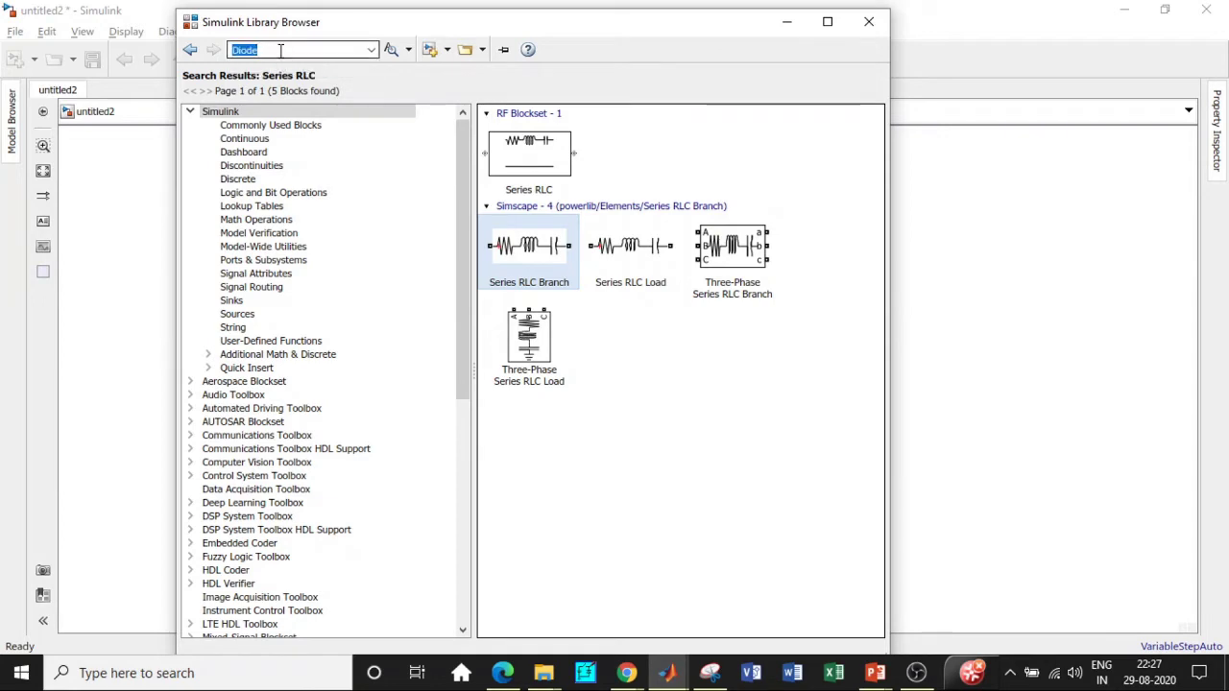
key(Return)
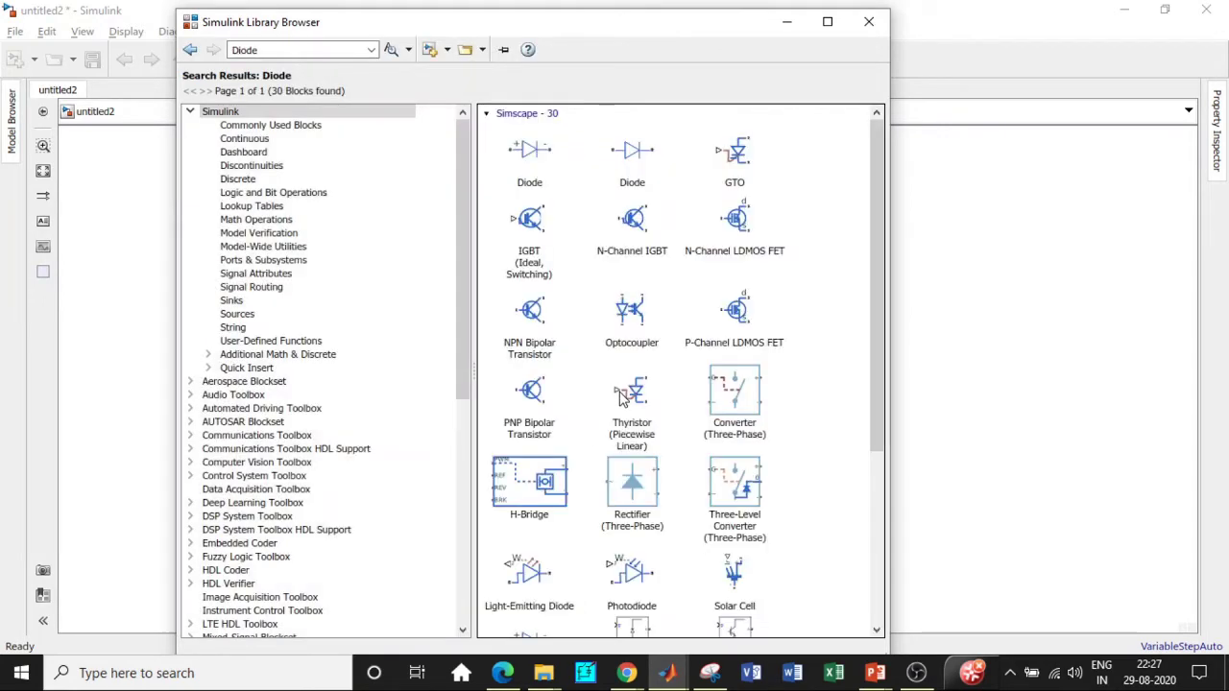
scroll(619, 399, down, 3)
click(549, 456)
right_click(532, 444)
click(569, 458)
Search the library for Scope, add the Scope block from Commonly Used Blocks to the model, and clear the search term
click(268, 50)
key(BackSpace)
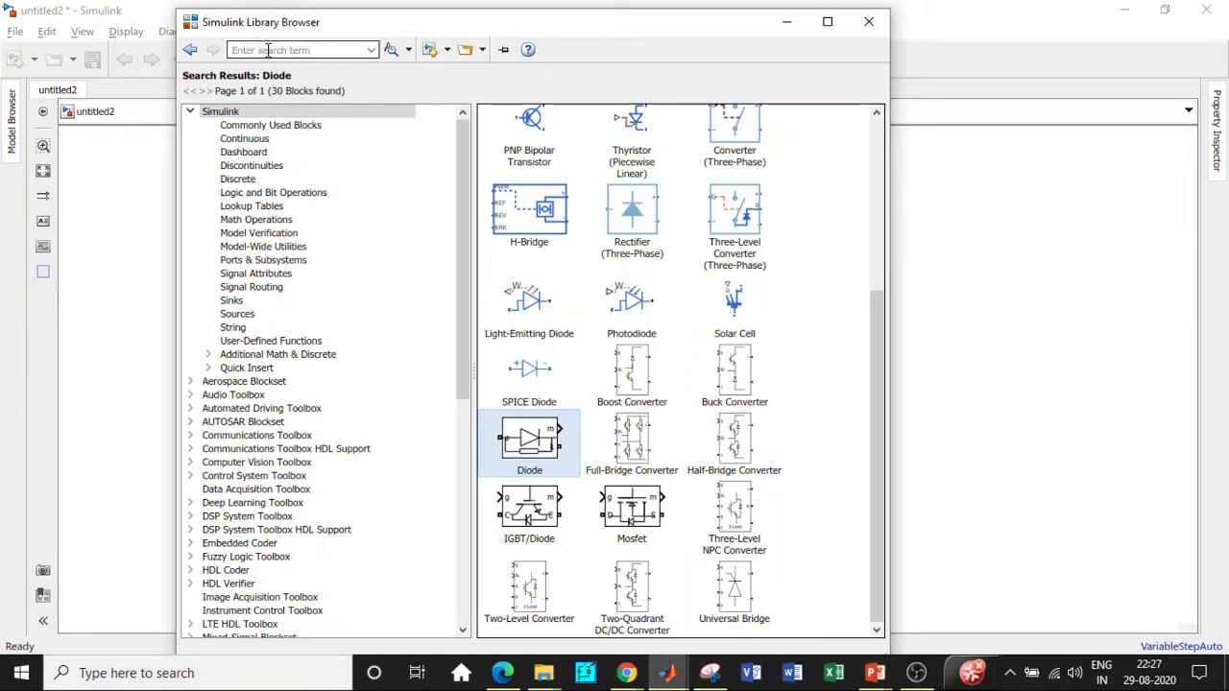
text(Scope)
click(265, 64)
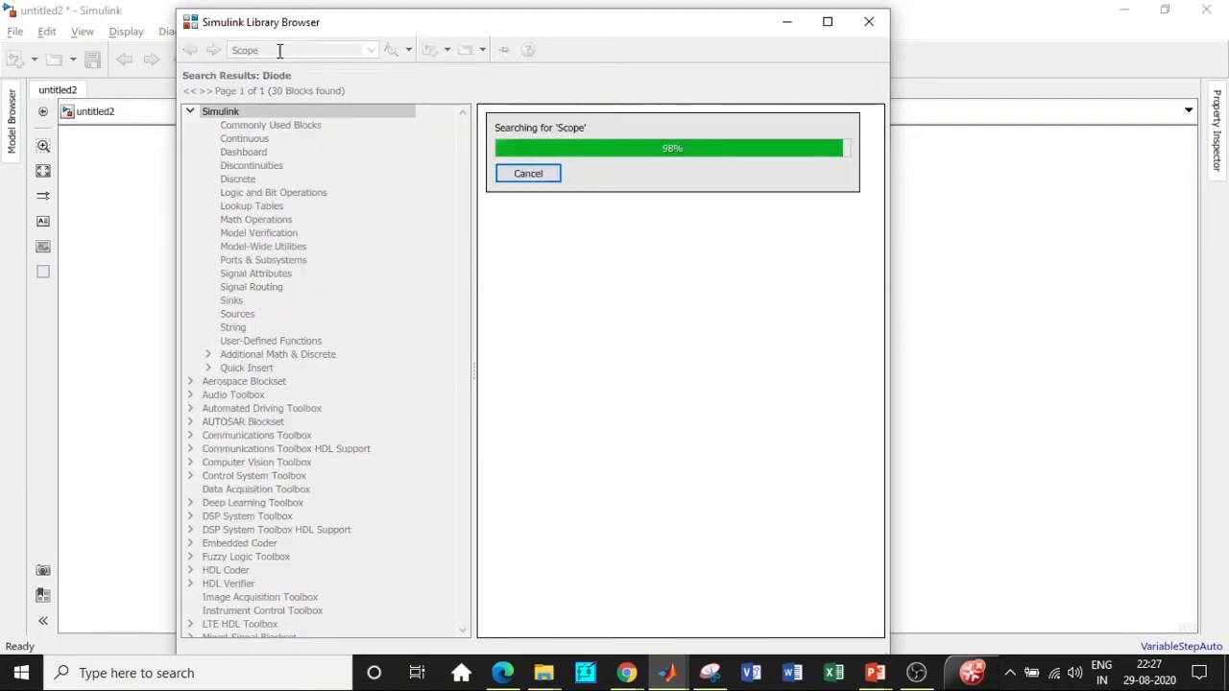
click(562, 165)
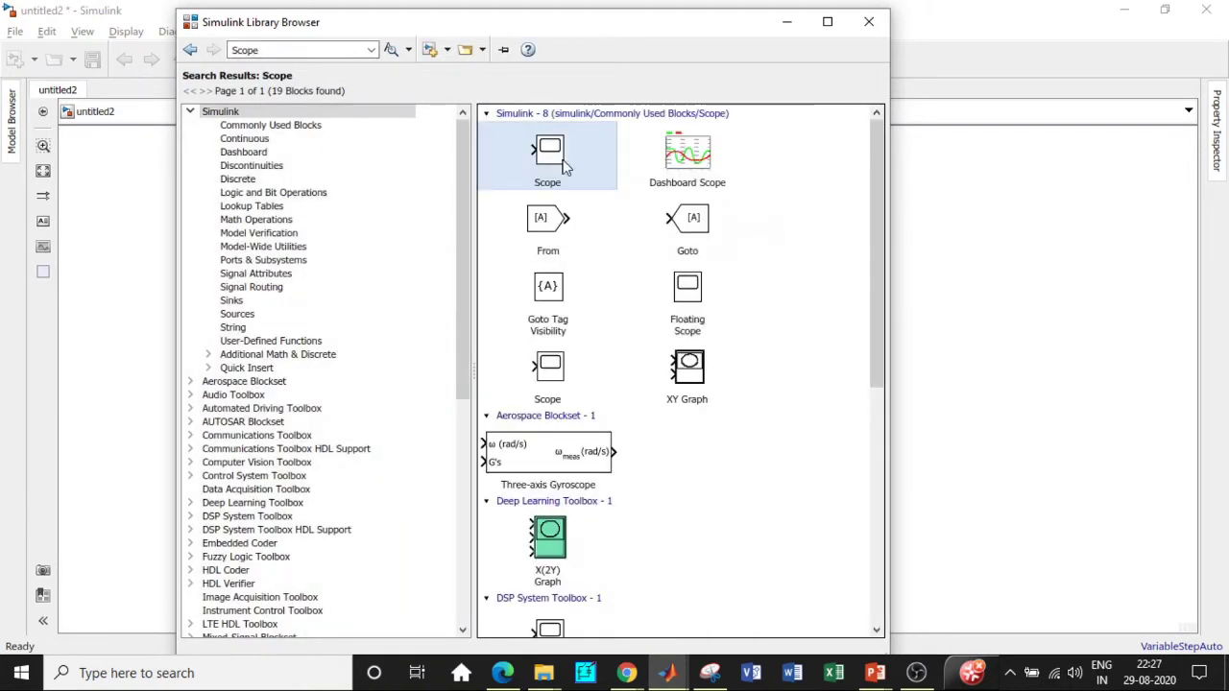
click(307, 50)
key(BackSpace)
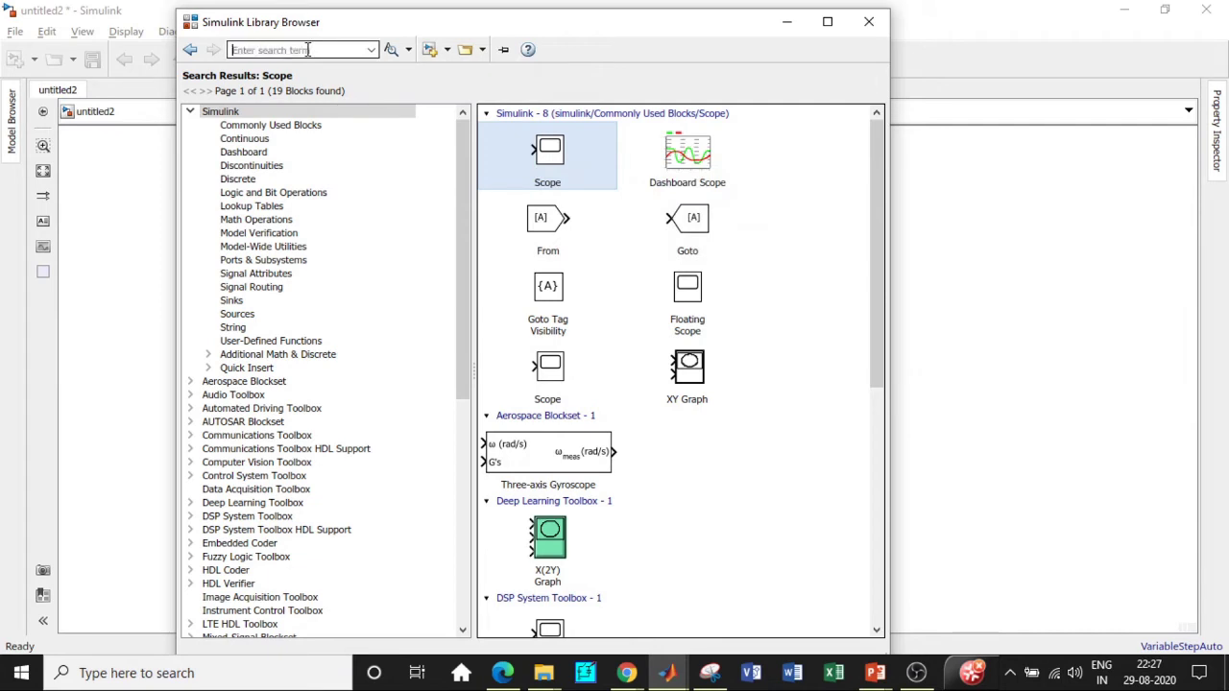
text(Ref)
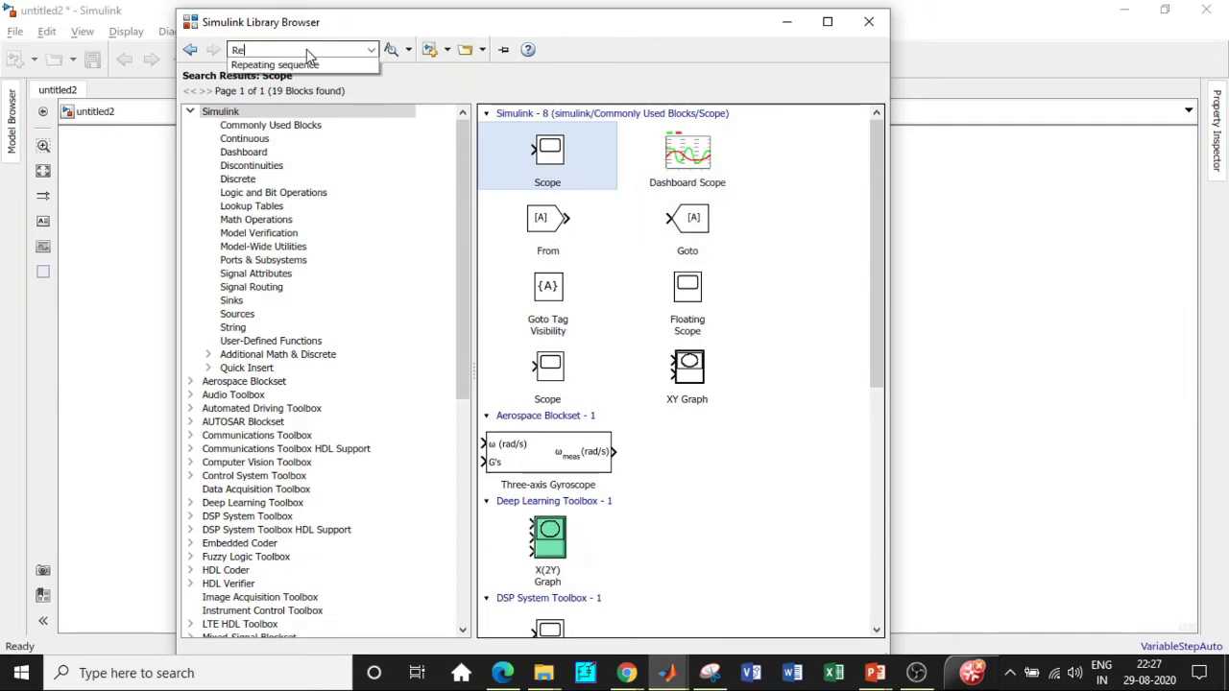
key(BackSpace)
key(BackSpace)
key(BackSpace)
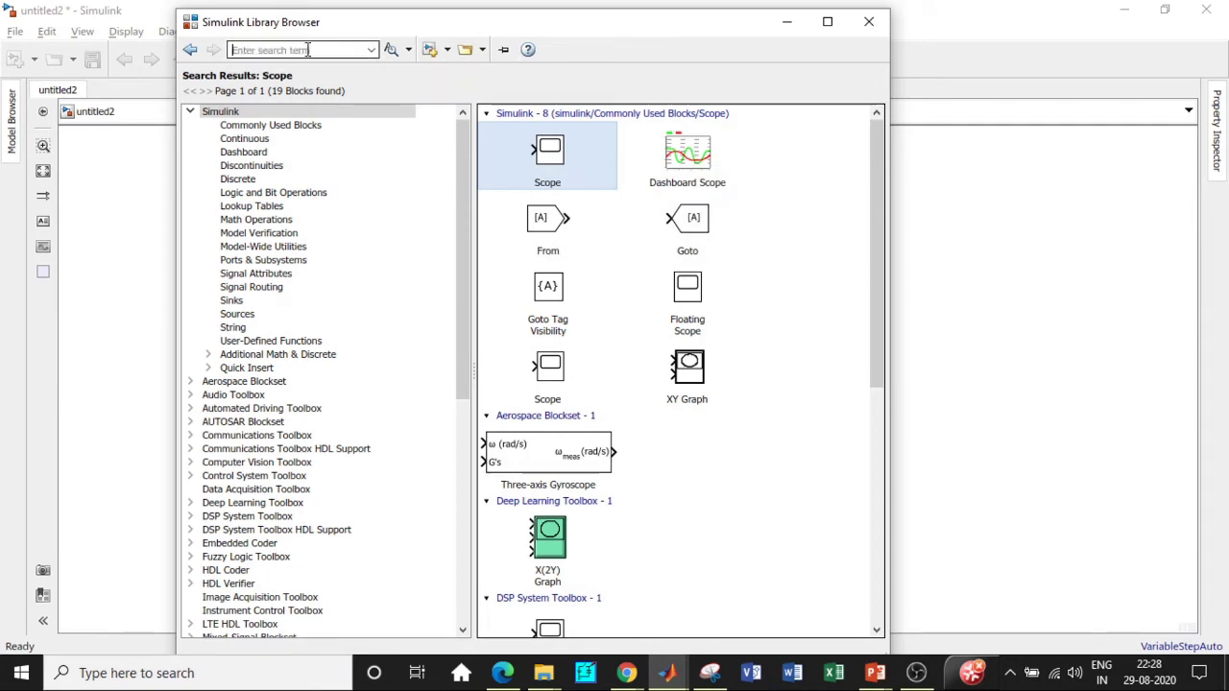
Search the library for Constant and add the Constant block from Commonly Used Blocks to the model
text(co)
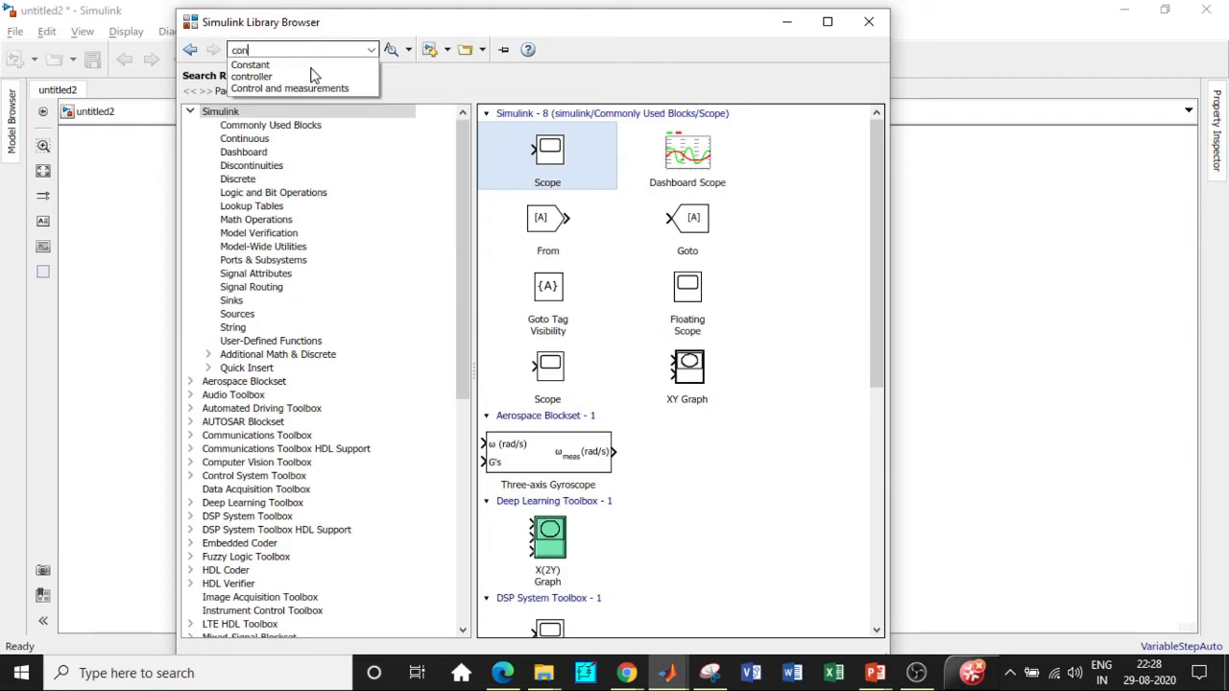
text(n)
click(310, 66)
key(Return)
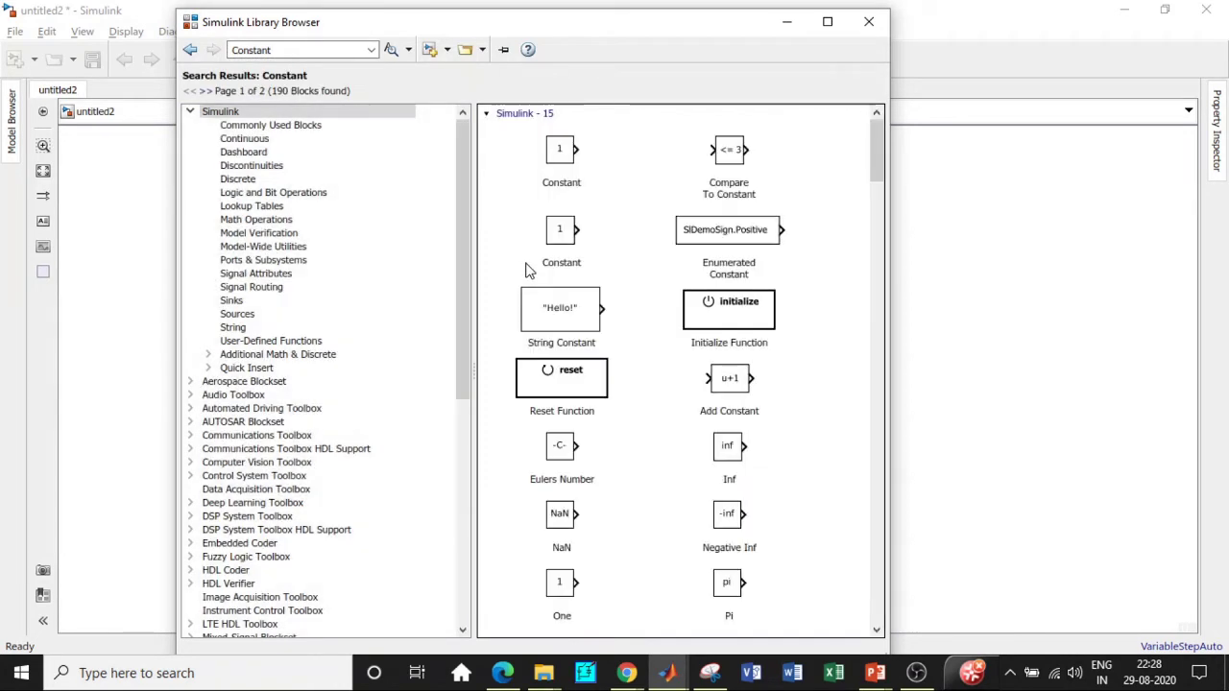
right_click(591, 165)
click(591, 171)
Search the library for DC Voltage and add the DC Voltage Source block from powerlib Electrical Sources to the model
double_click(287, 53)
key(BackSpace)
text(DC Voltage)
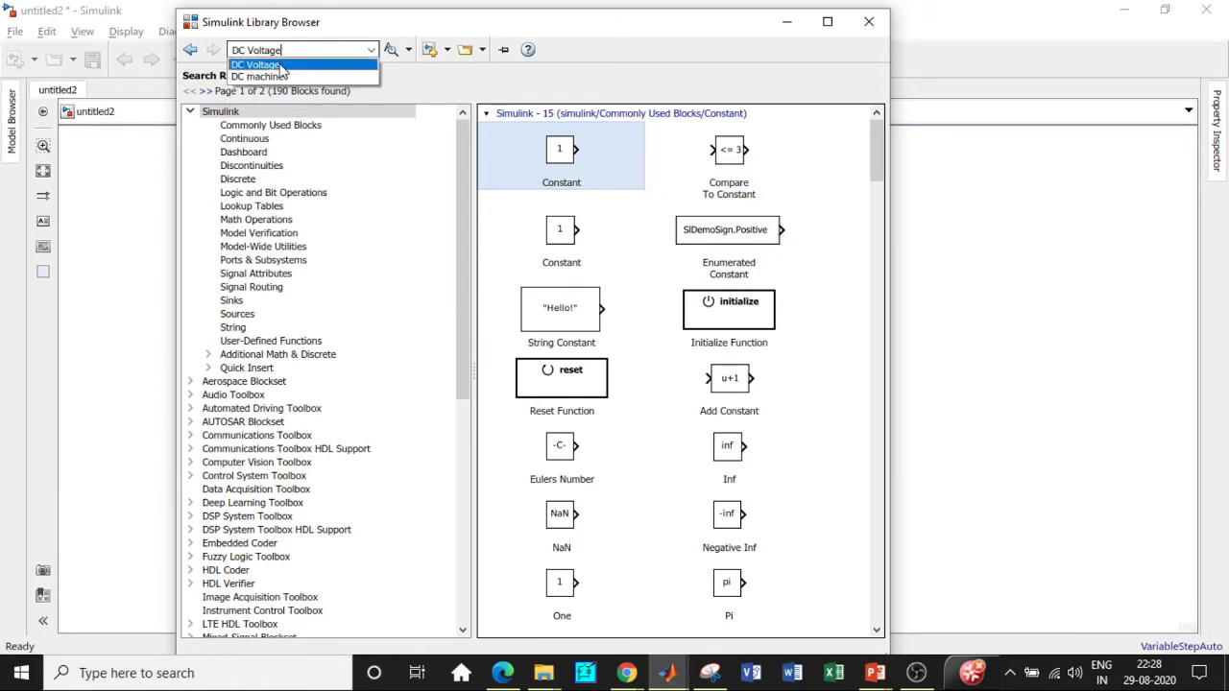
click(278, 64)
key(Return)
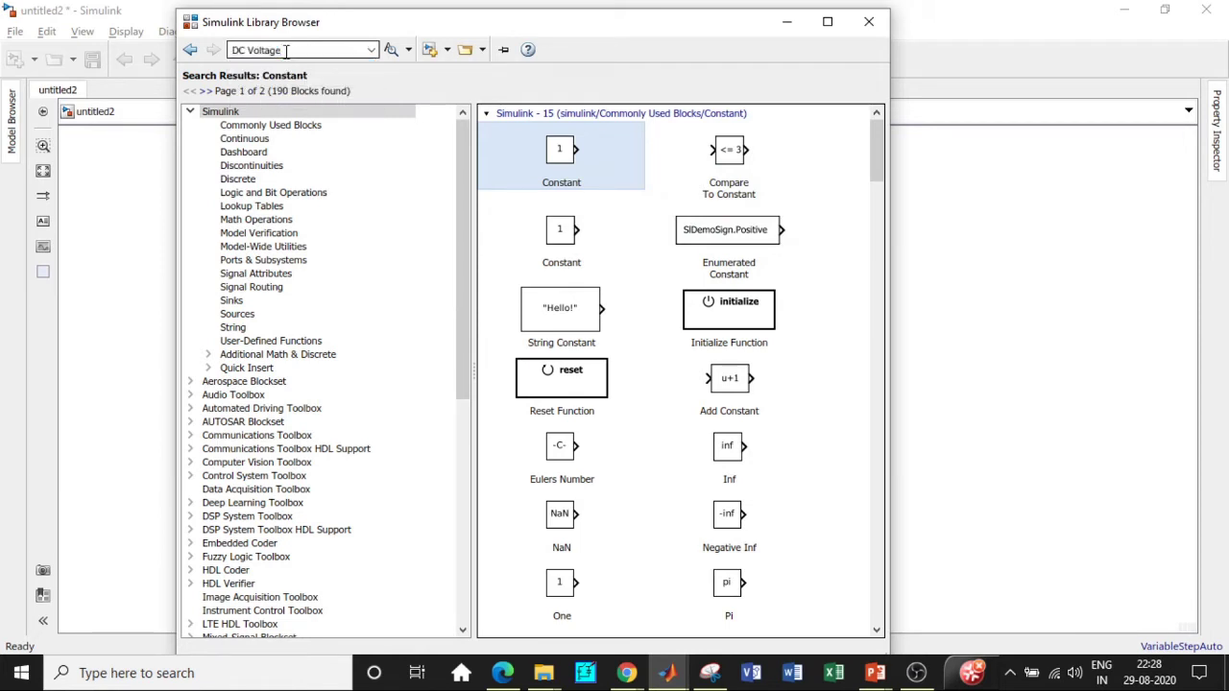
click(650, 413)
right_click(701, 417)
click(509, 279)
Search the library for controller and add the continuous PID Controller block, PID(s), to the model
click(305, 51)
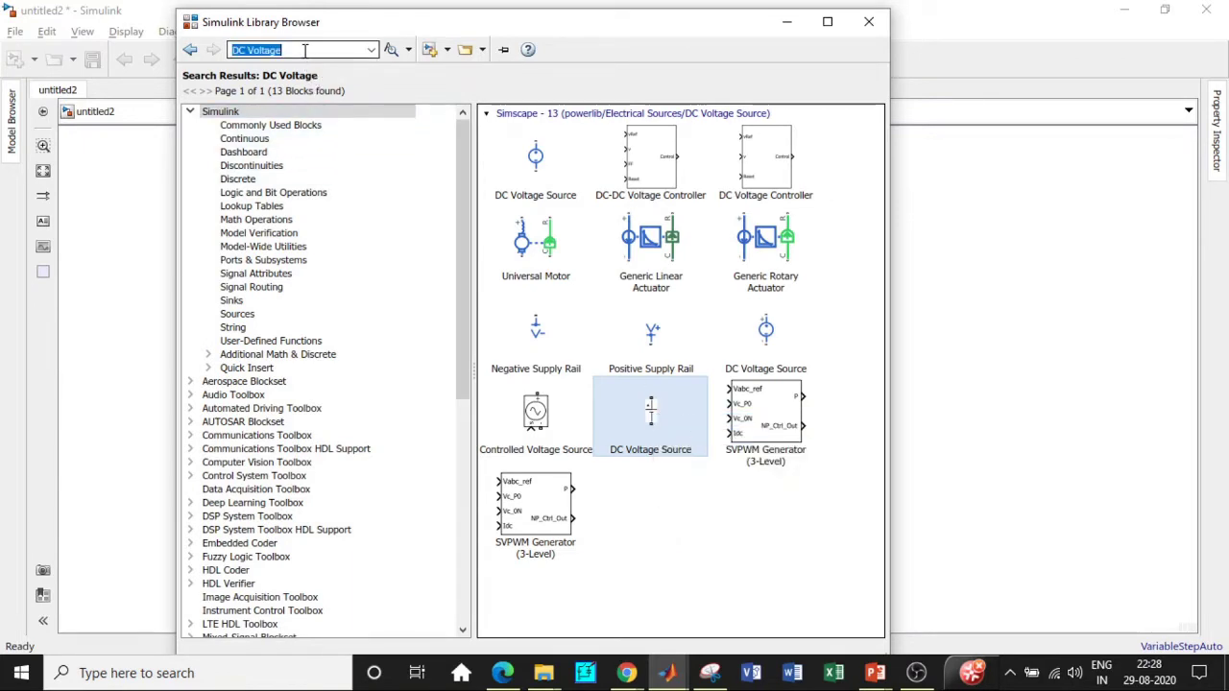
key(BackSpace)
text(cont)
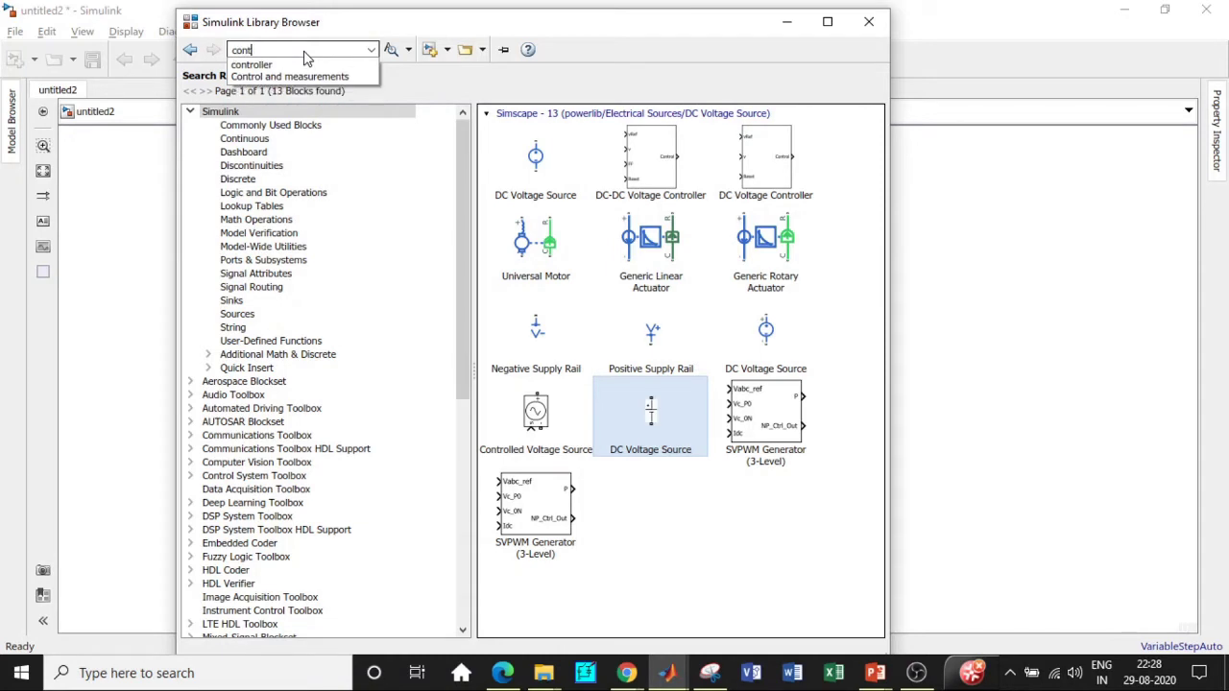
click(289, 64)
key(Return)
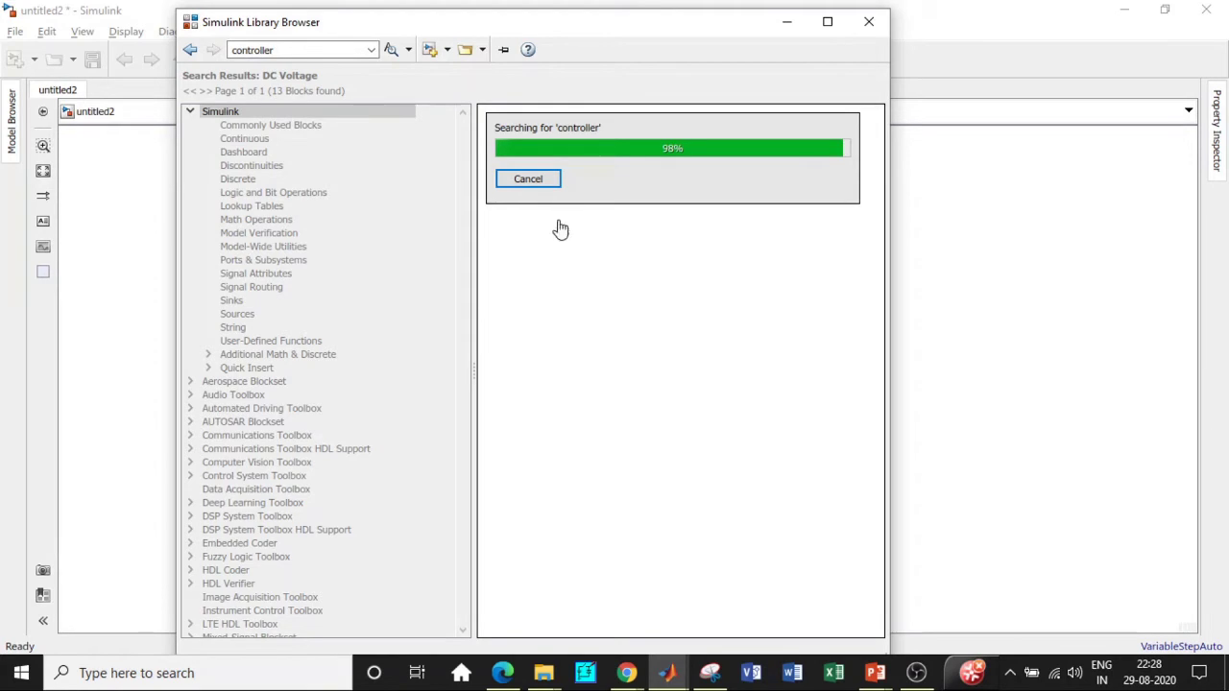
right_click(544, 151)
click(574, 158)
Search the library for sum and add the Subtract block from Math Operations to the model
click(312, 50)
key(BackSpace)
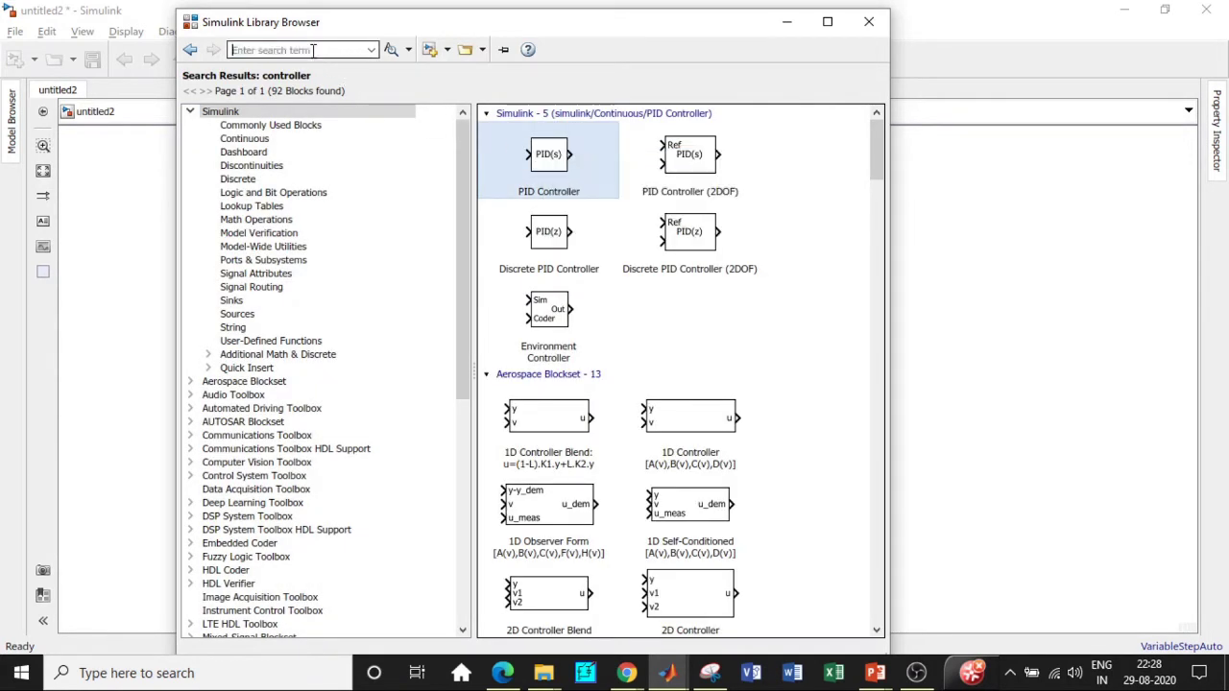
text(sum)
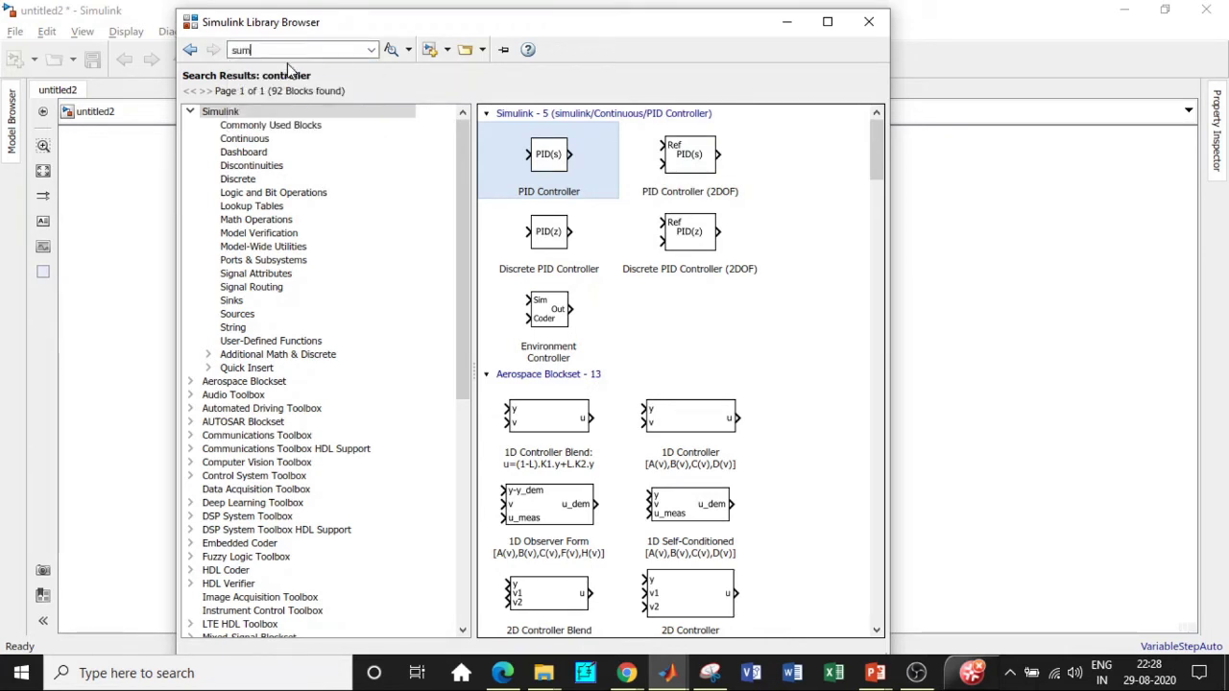
key(Return)
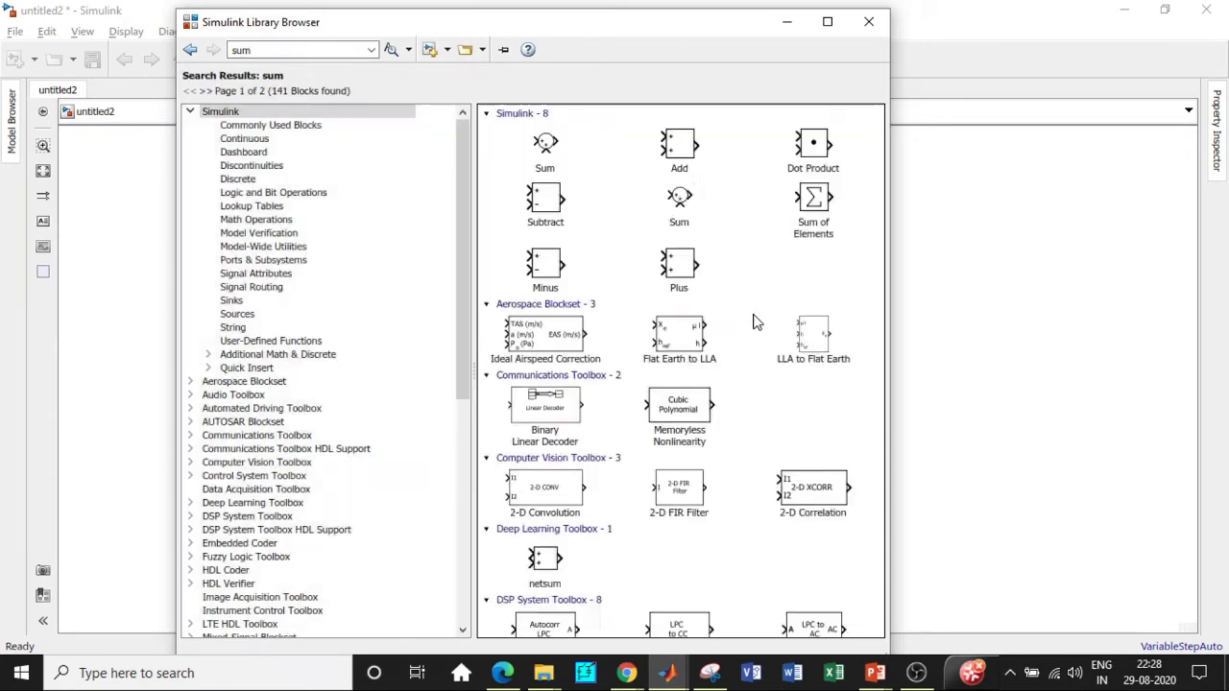
click(697, 205)
right_click(710, 206)
click(712, 213)
Search the library for abs and add the Abs block from Math Operations to the model
double_click(281, 48)
key(BackSpace)
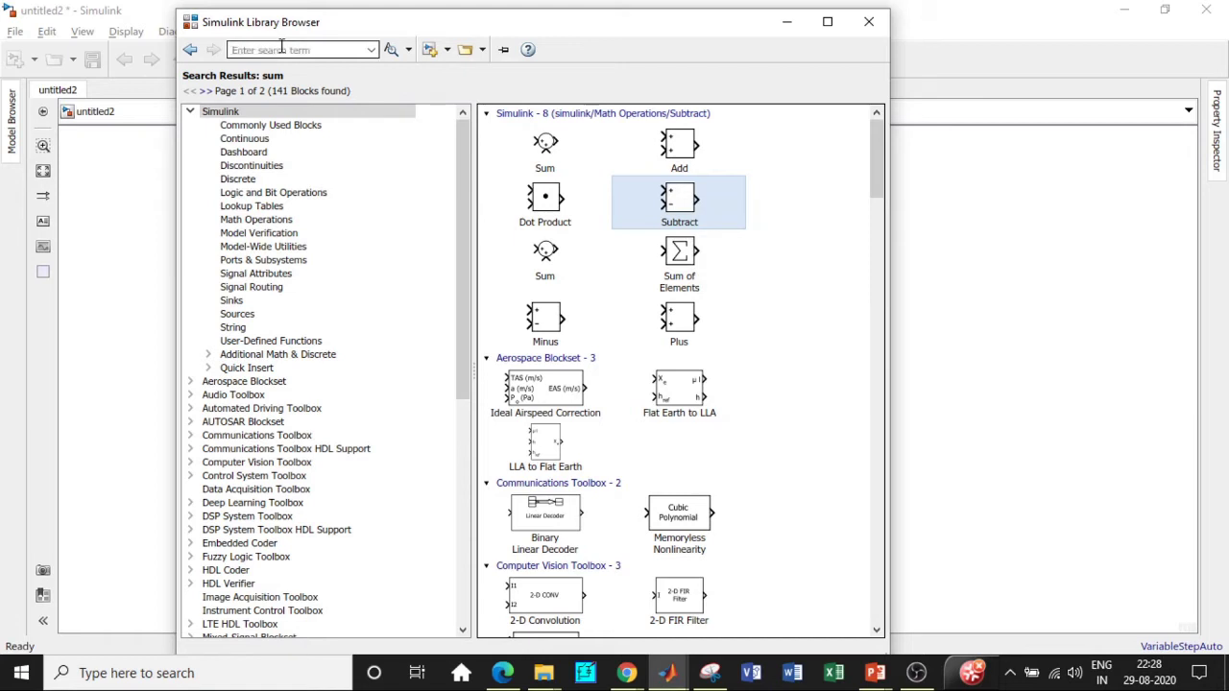
text(ab)
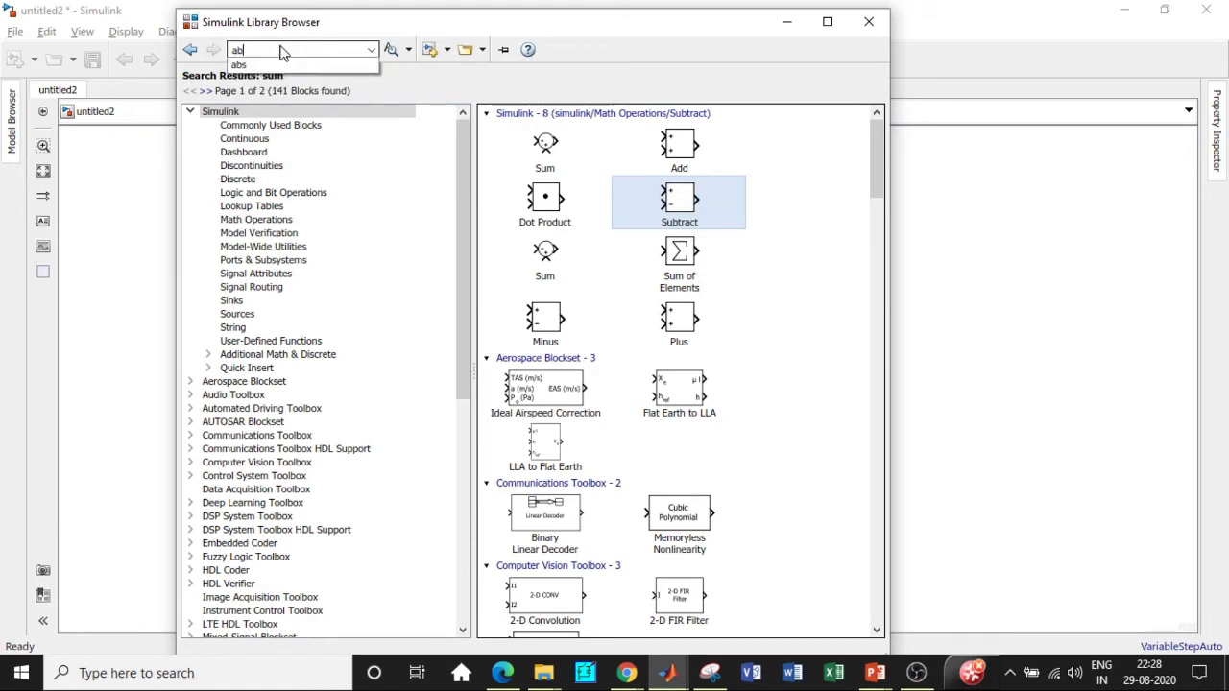
click(272, 65)
key(Return)
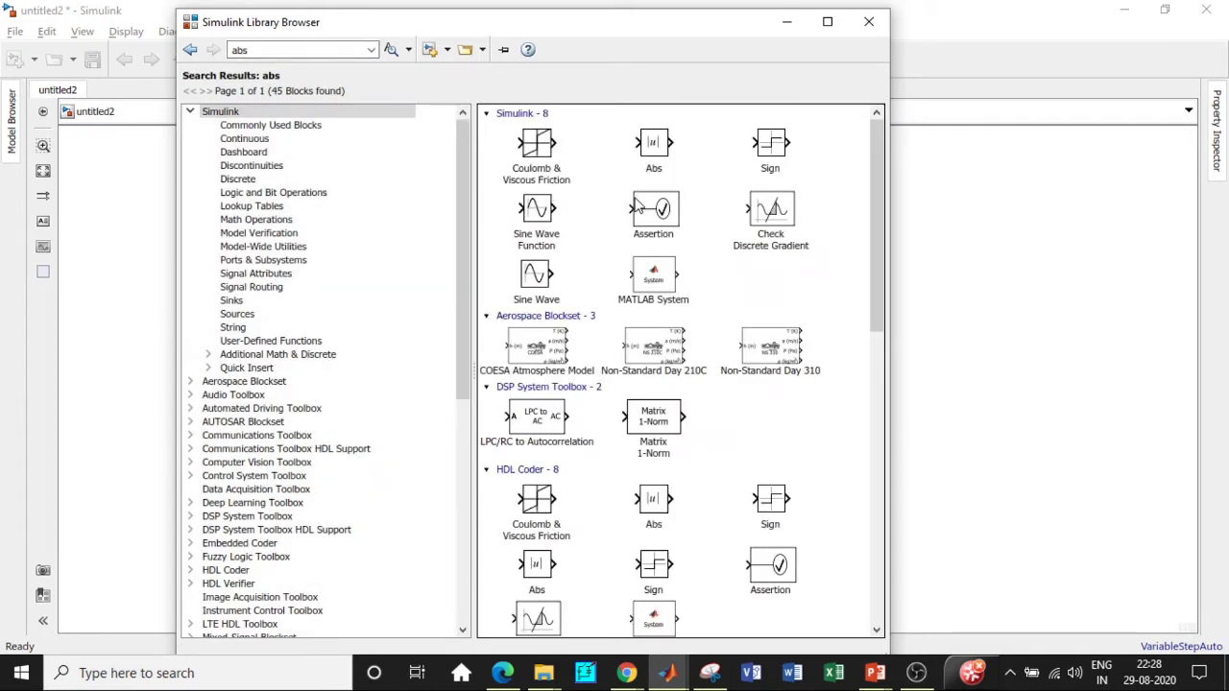
right_click(654, 142)
click(701, 147)
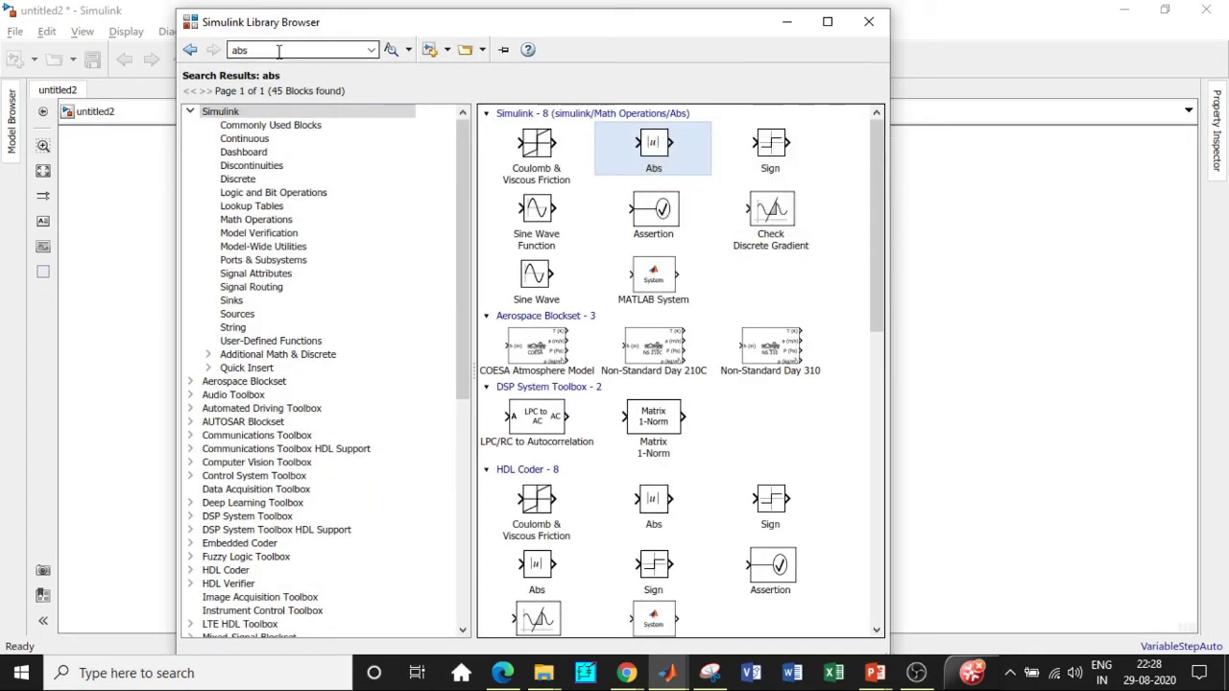
Search the library for Repeating sequence and add the Repeating Sequence source block to the model
key(BackSpace)
text(rep)
click(288, 64)
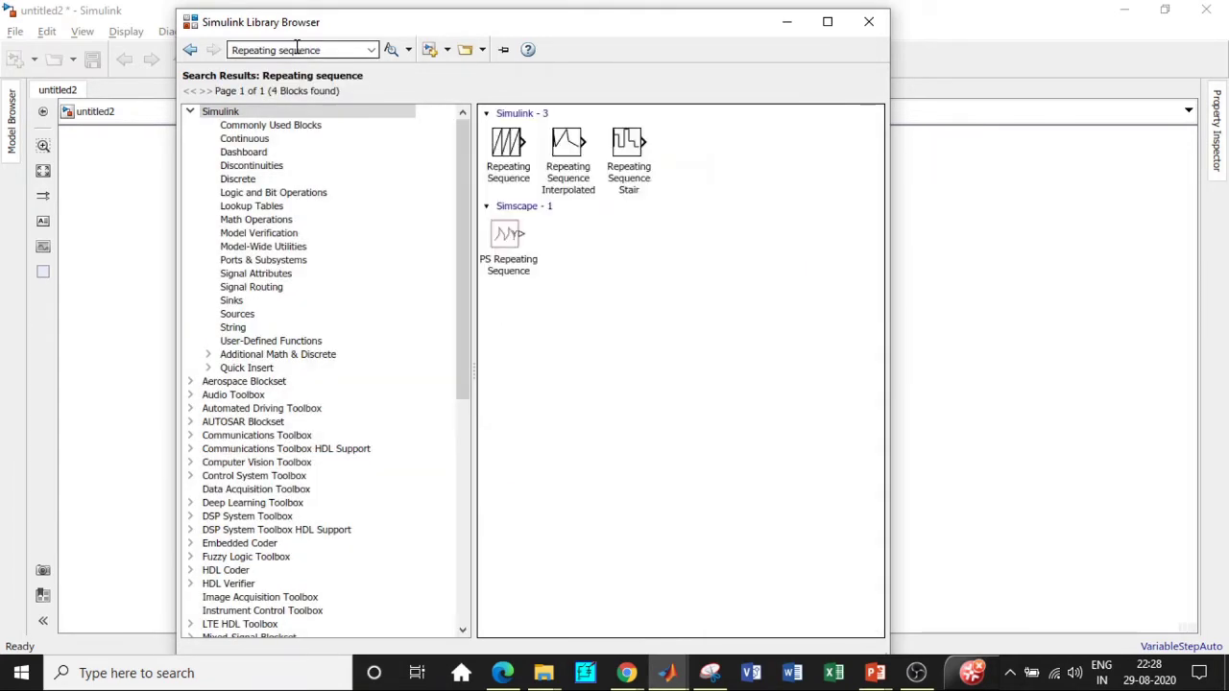
click(508, 148)
right_click(533, 158)
click(586, 167)
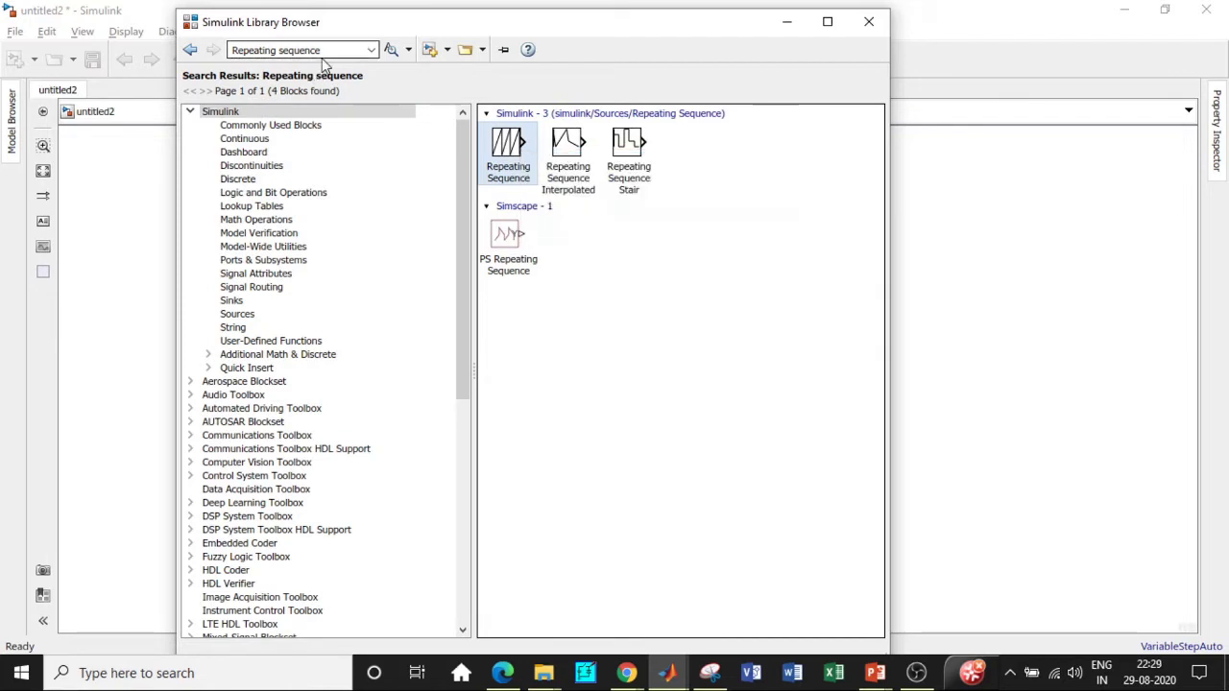
Search the library for Relational operator, add the GreaterThanOrEqual block to the model and minimize the library browser
click(324, 53)
key(Down)
click(324, 53)
text(Relational operator)
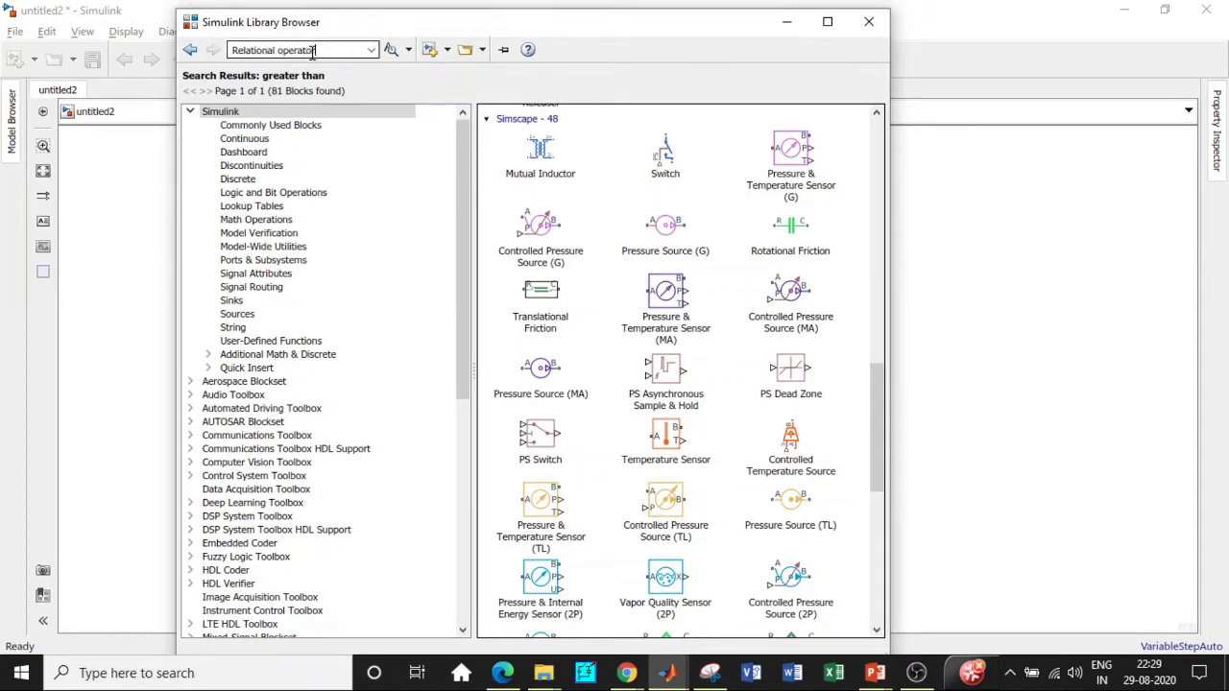
key(Return)
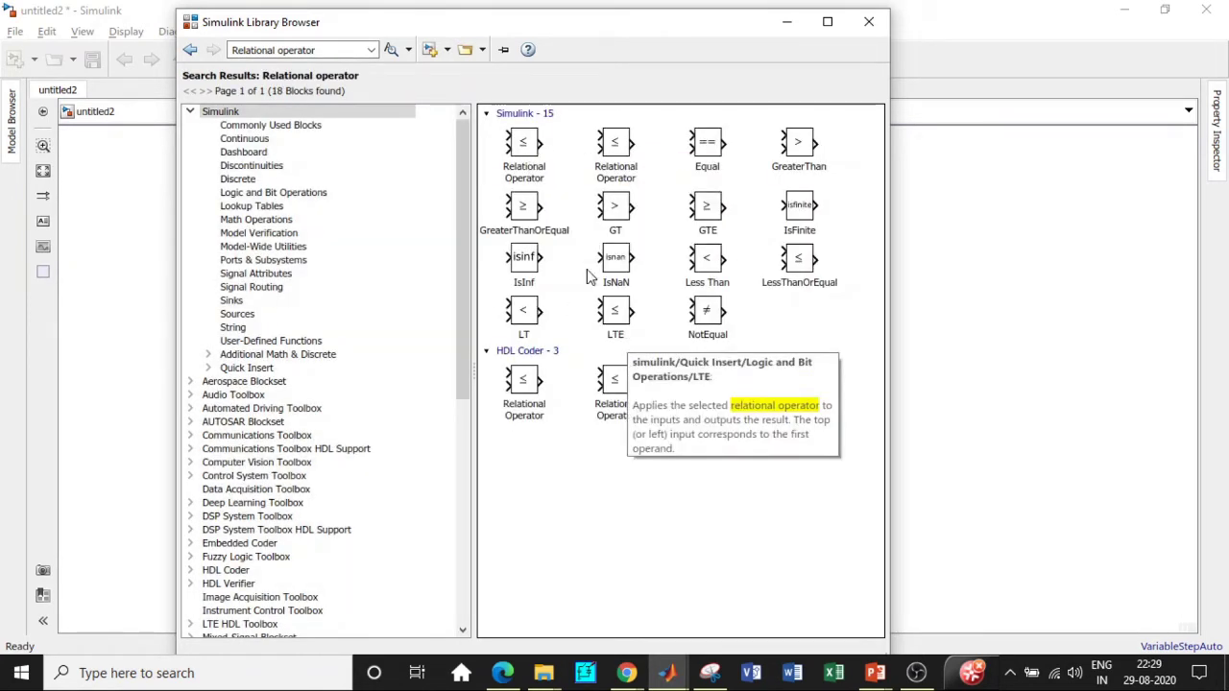
right_click(556, 219)
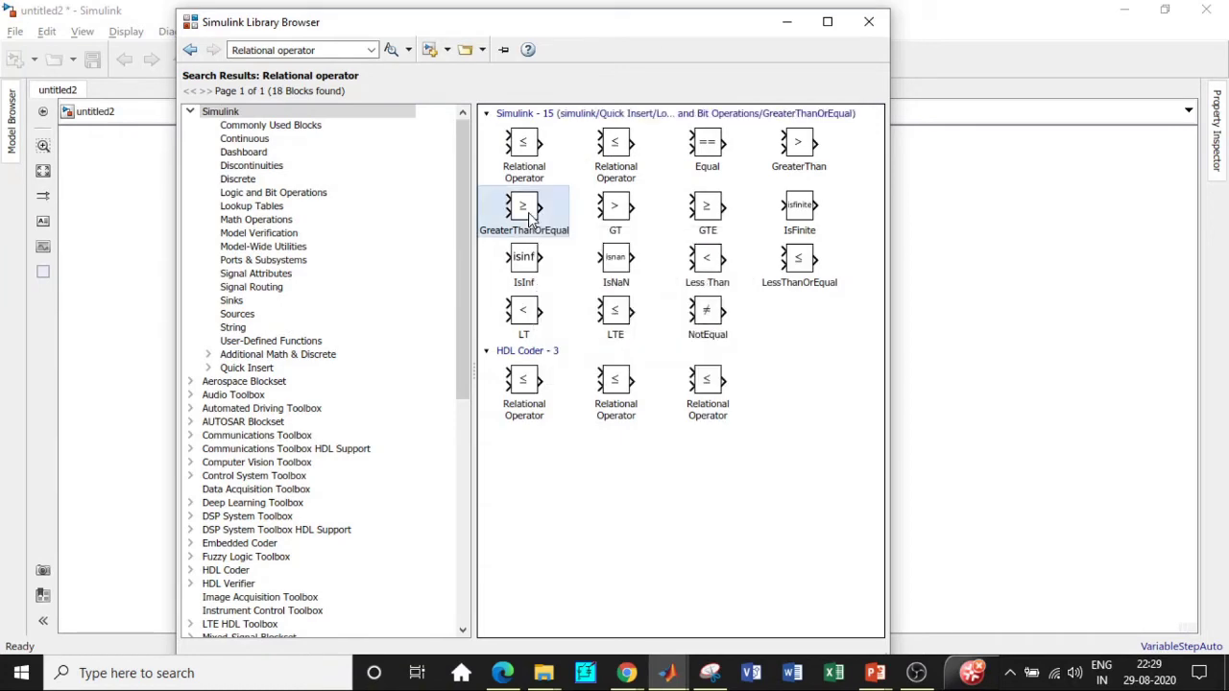
click(565, 226)
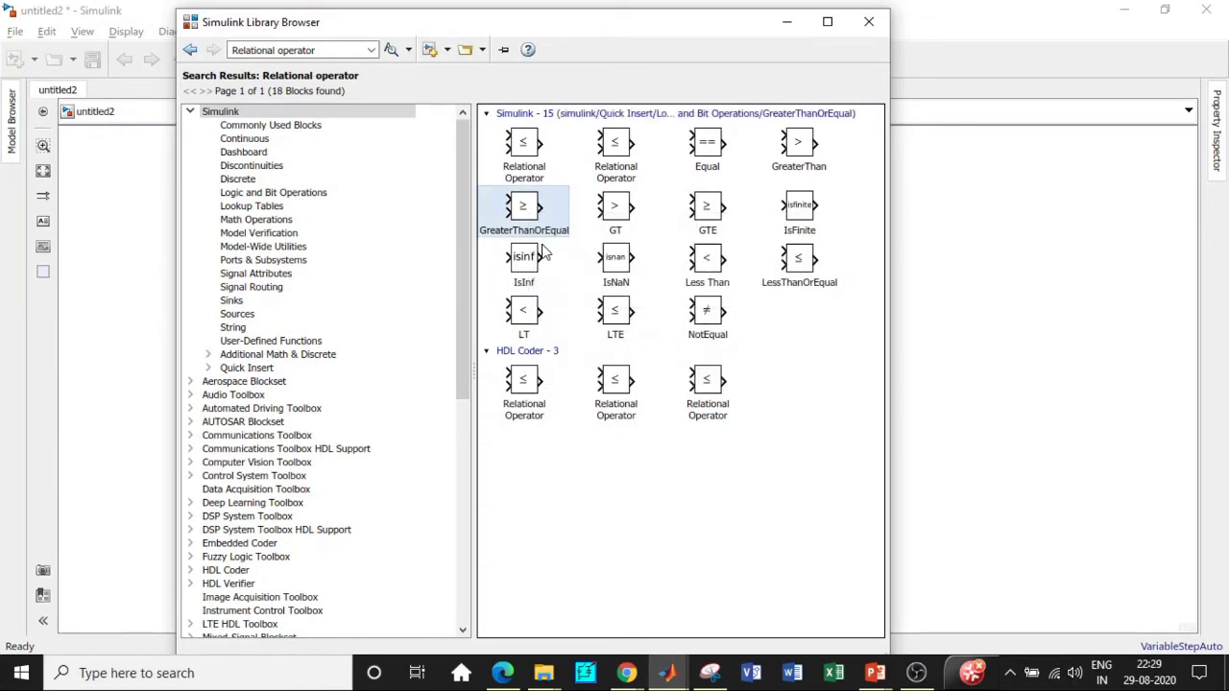
click(788, 22)
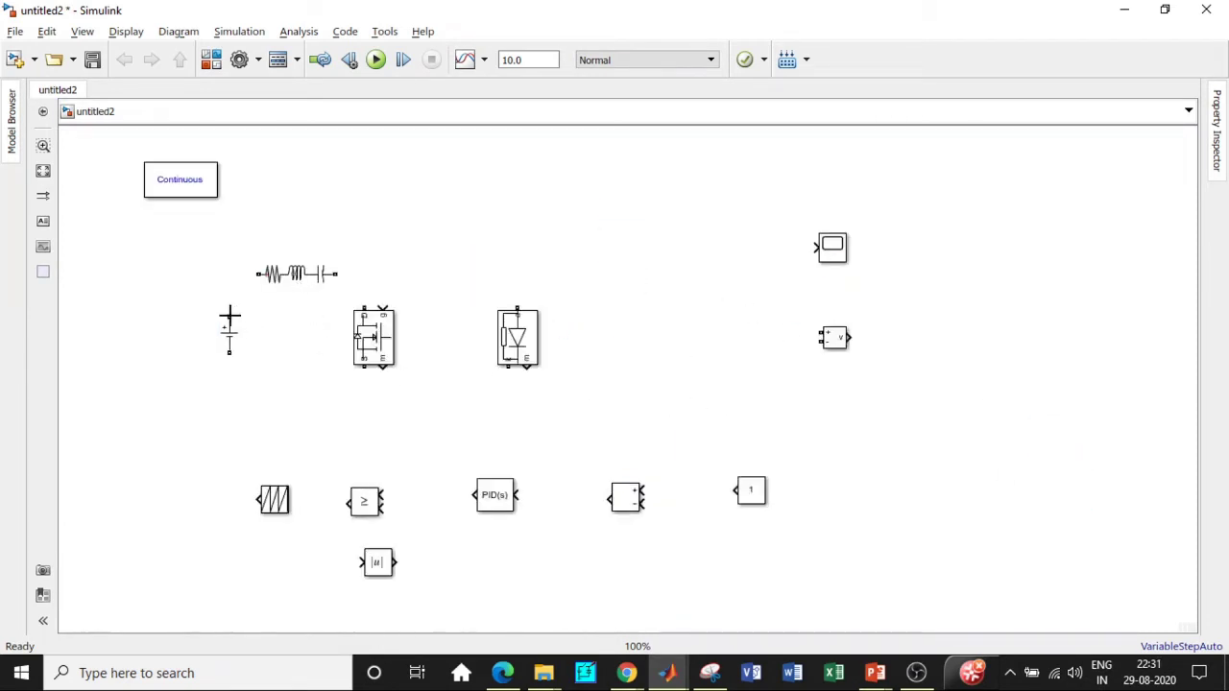
Wire the DC source's positive terminal to the Series RLC Branch and make that branch an inductor (L) of 820e-6 H
drag(228, 317, 257, 275)
double_click(297, 274)
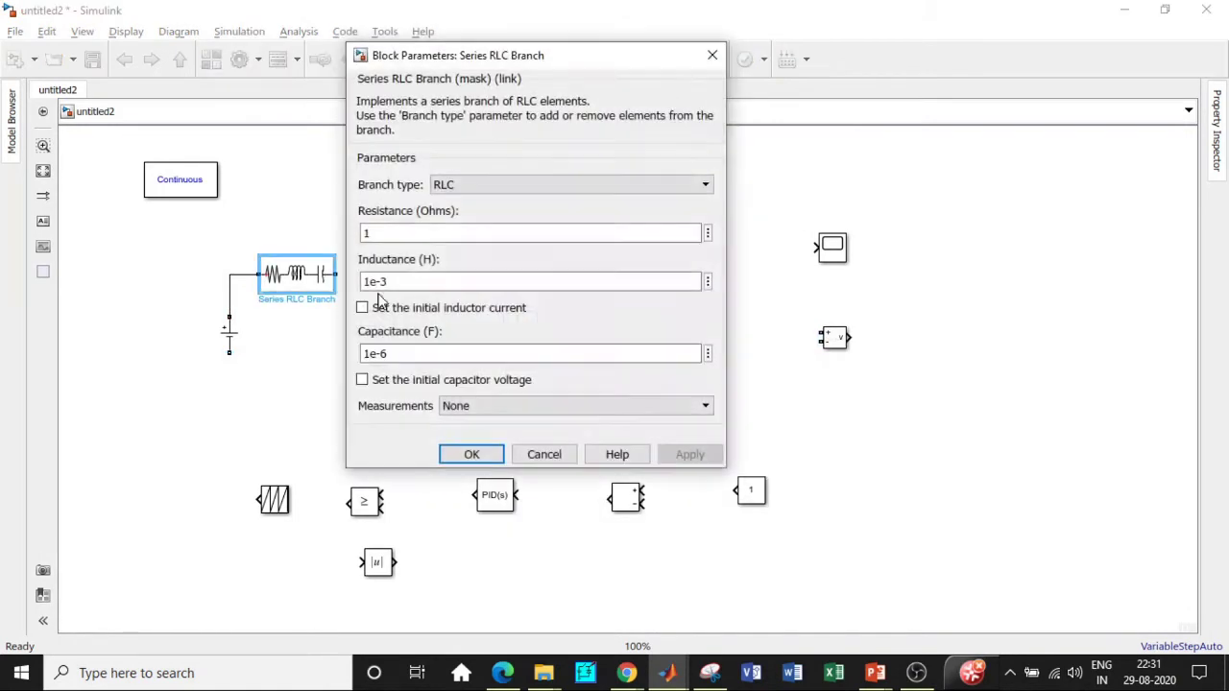
click(475, 187)
click(451, 232)
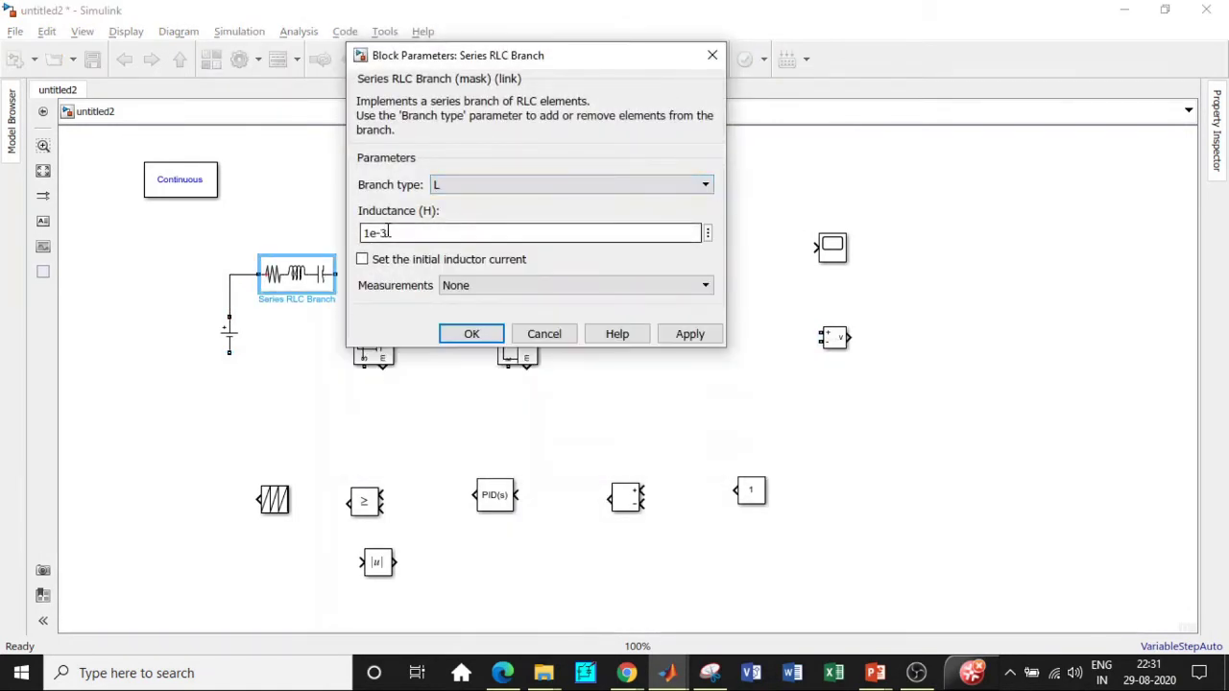
double_click(370, 233)
click(370, 233)
key(BackSpace)
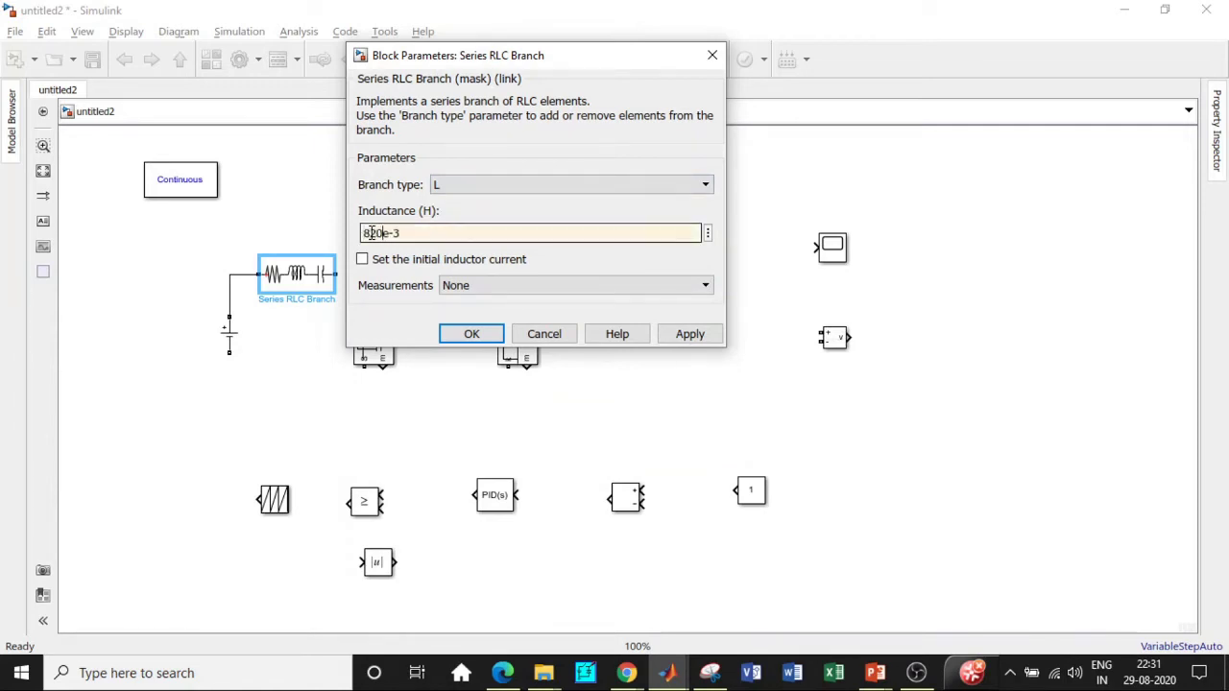
text(6)
click(471, 334)
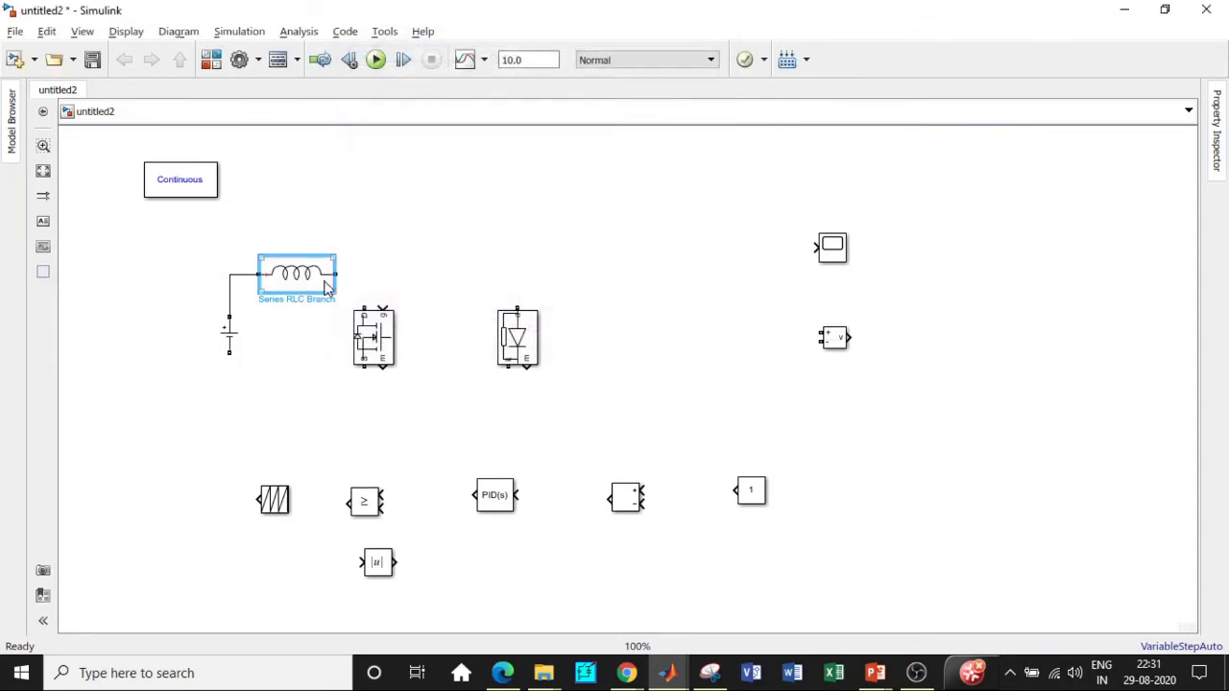
Connect the inductor's free end to the MOSFET's drain and turn off the MOSFET's measurement port
drag(336, 274, 363, 365)
click(382, 353)
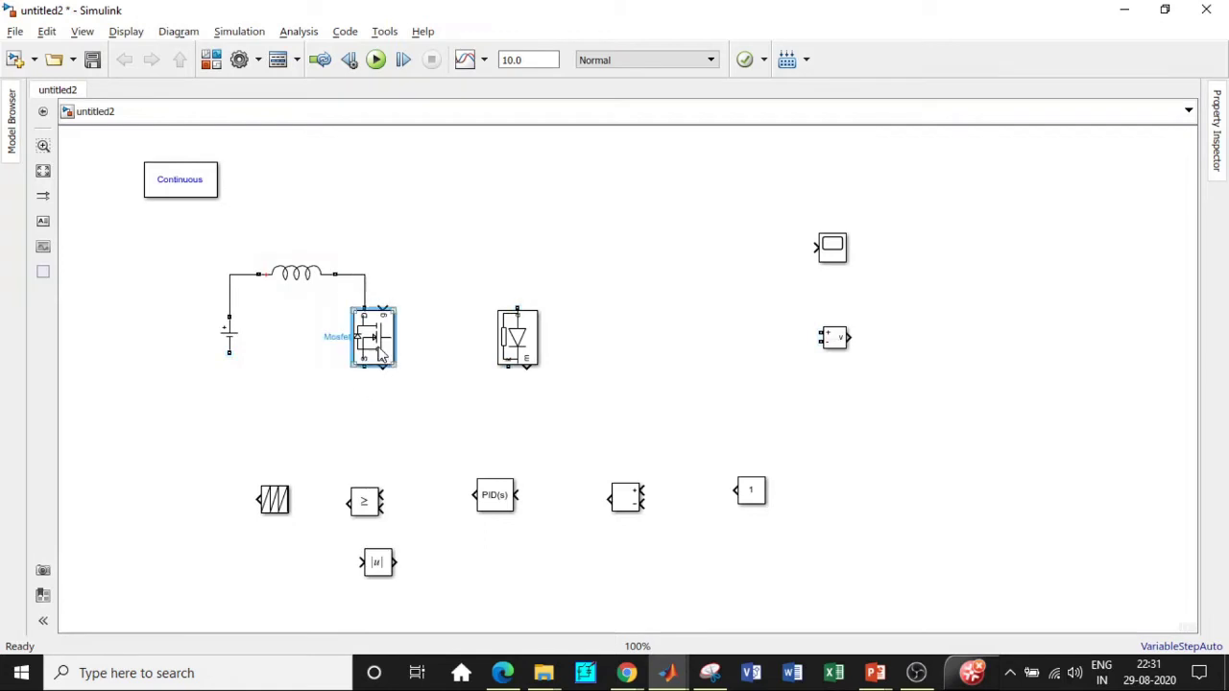
double_click(382, 353)
drag(771, 291, 783, 413)
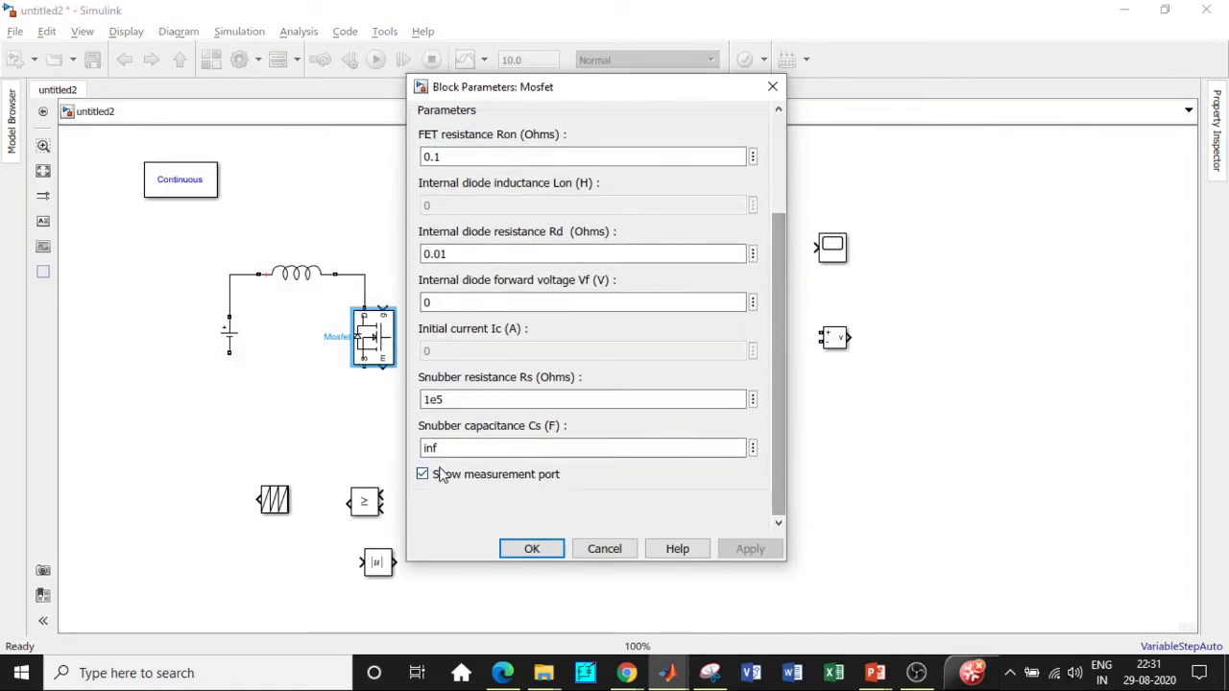
click(439, 475)
click(531, 549)
Turn off the Diode's measurement port and wire the DC source's negative terminal, the MOSFET's source and the diode's lower terminal together
click(524, 338)
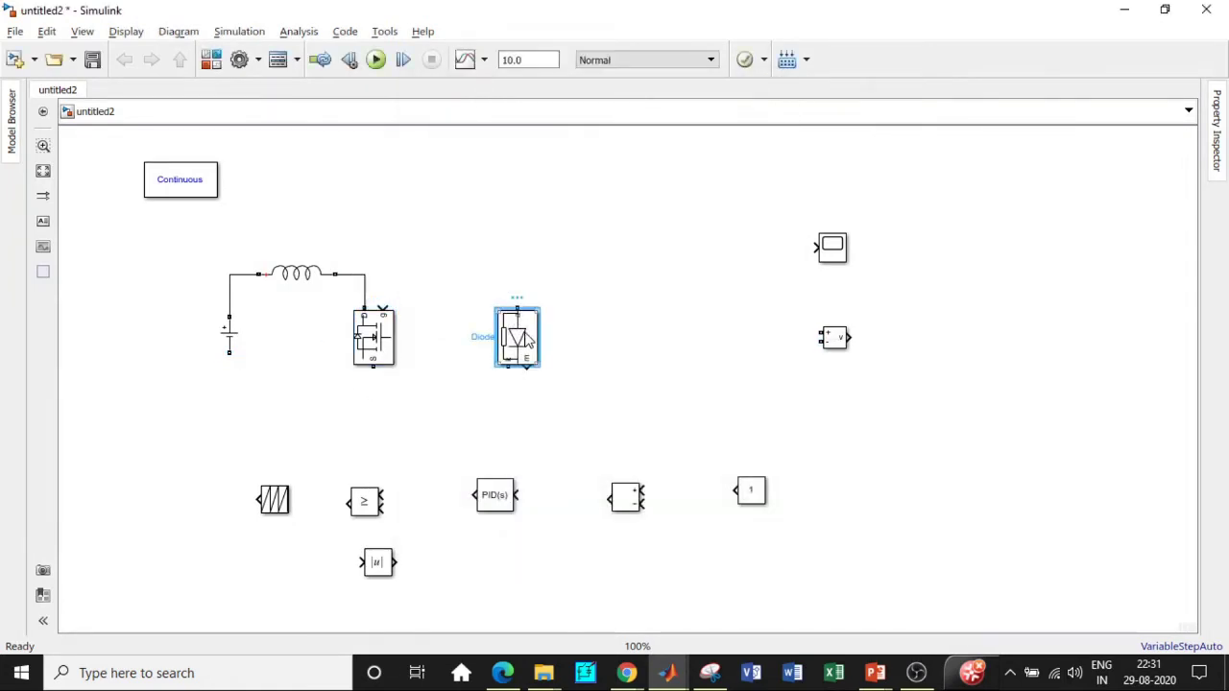
double_click(526, 338)
scroll(845, 317, down, 2)
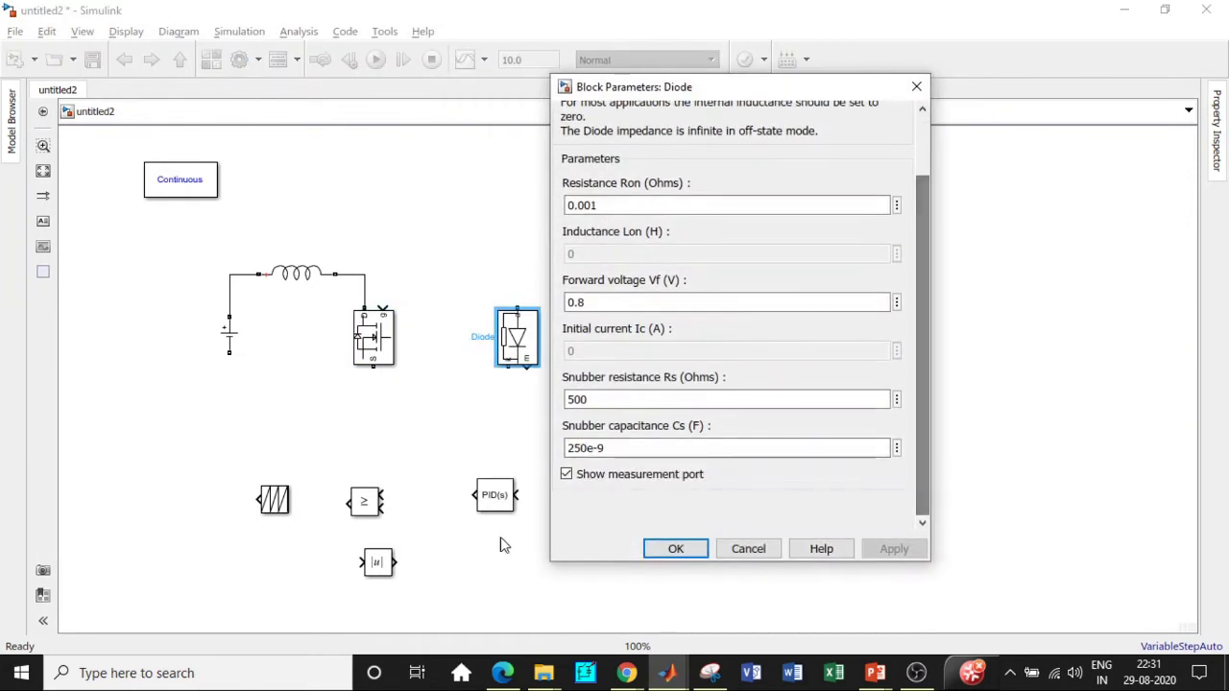
click(567, 475)
click(675, 548)
mouse_move(232, 362)
mouse_down()
mouse_move(285, 414)
mouse_move(373, 369)
mouse_up()
drag(516, 373, 374, 385)
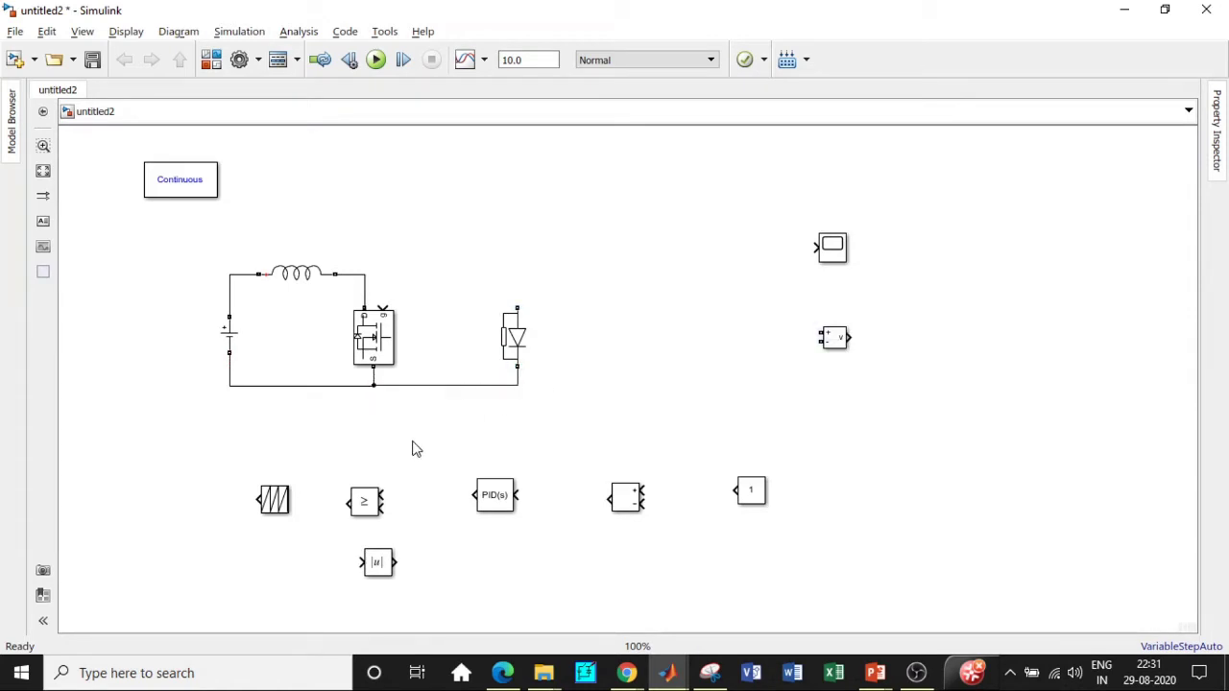
Copy the inductor branch to a spot between the MOSFET and the diode and make the copy a capacitor (C) of 7.92e-6 F
click(296, 276)
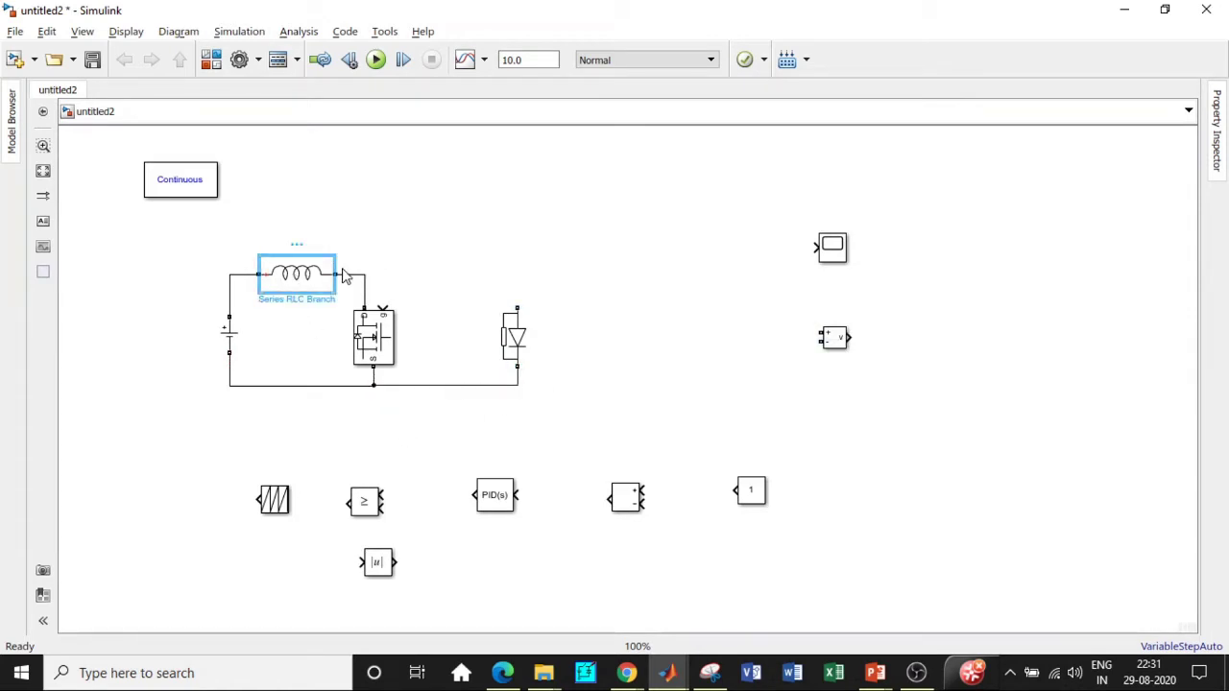
drag(327, 279, 444, 275)
double_click(445, 275)
click(643, 242)
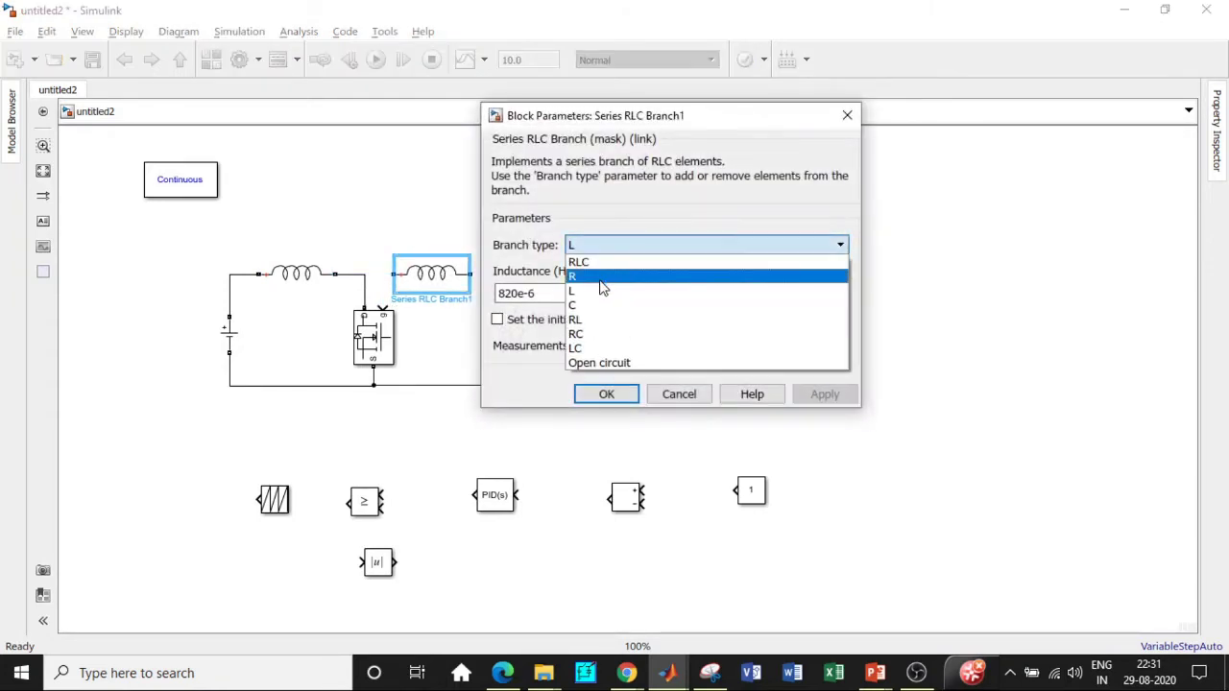
click(588, 305)
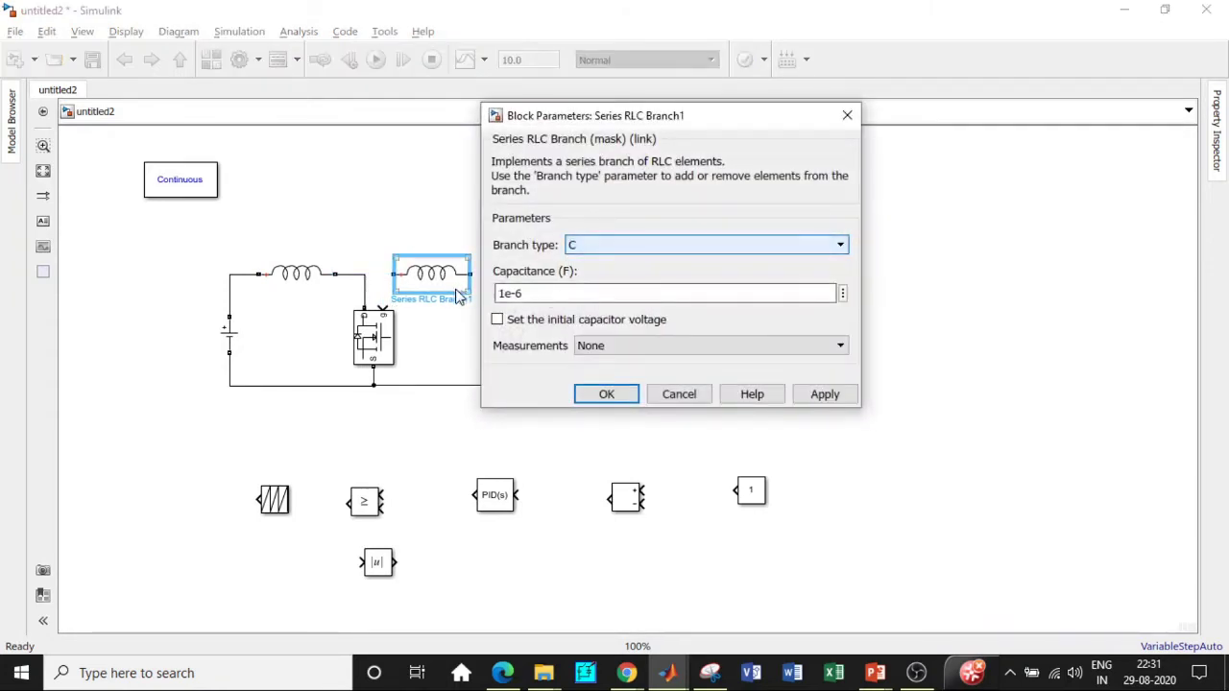
click(501, 293)
double_click(501, 295)
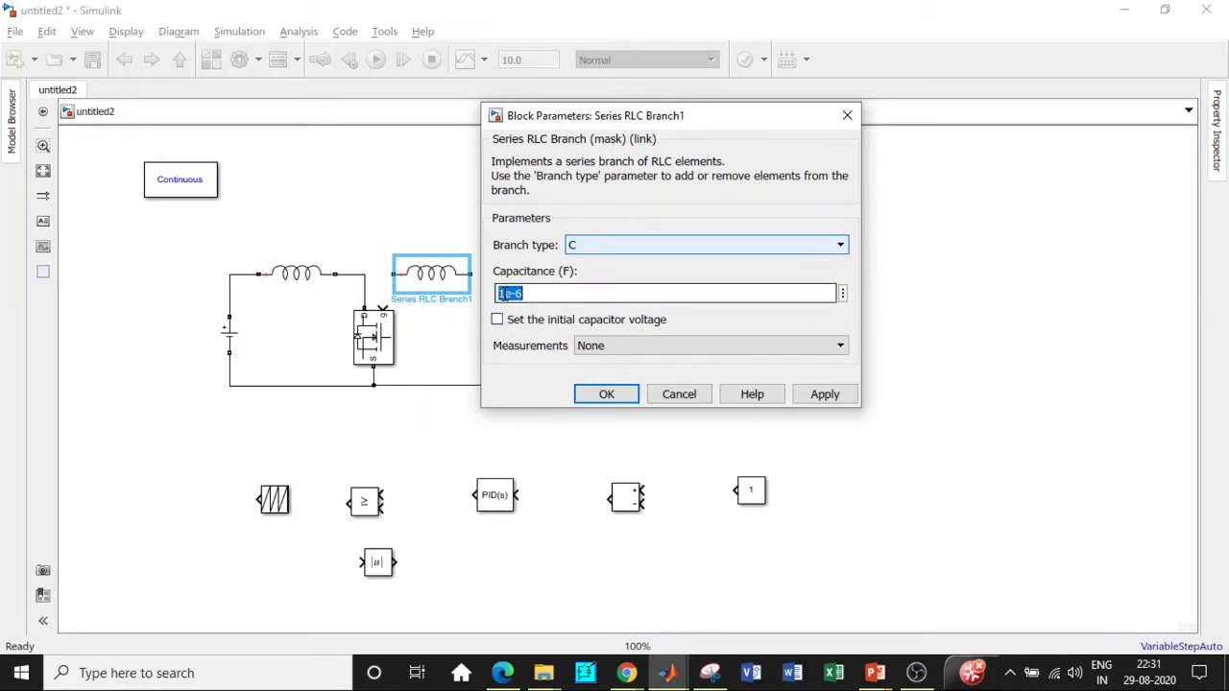
click(506, 292)
key(BackSpace)
text(75)
click(607, 393)
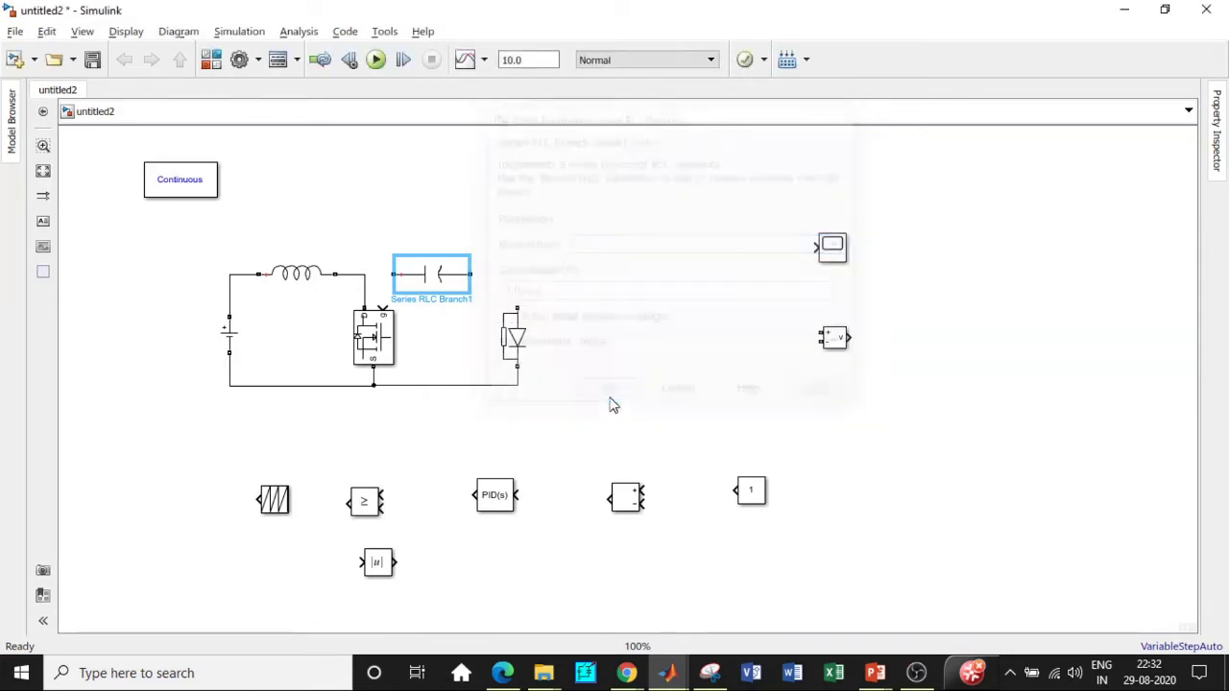
Wire the capacitor between the inductor–MOSFET node and the diode's upper terminal
click(297, 274)
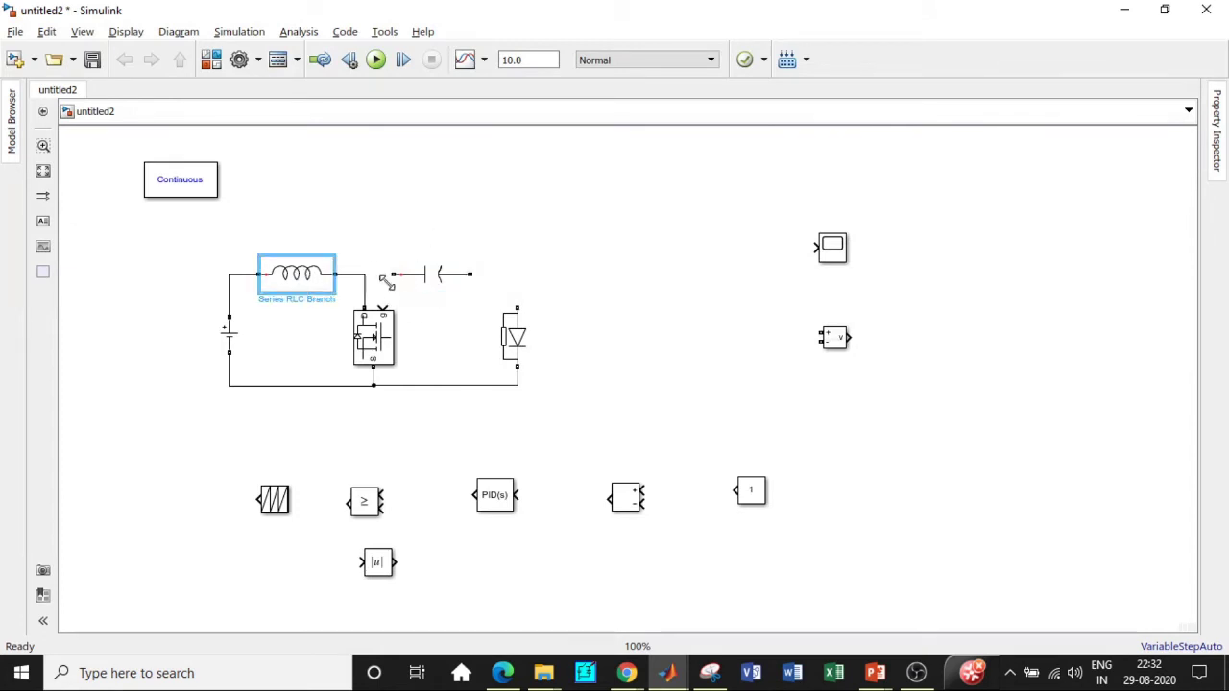
drag(392, 274, 365, 275)
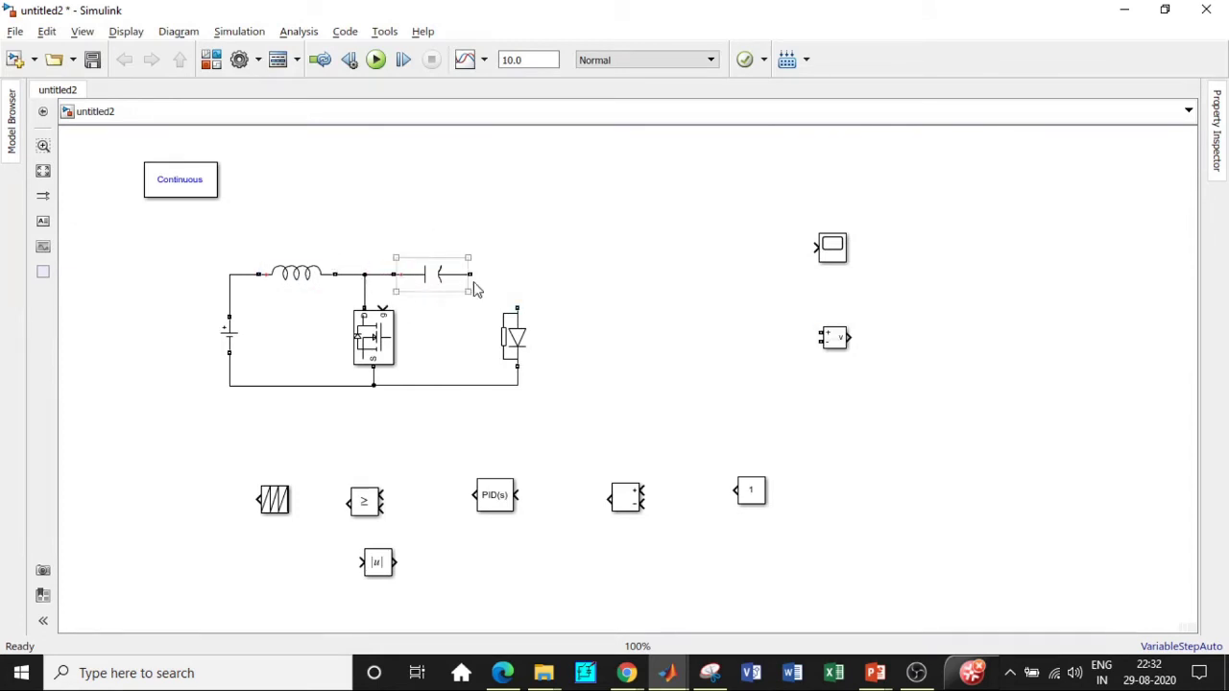
drag(470, 275, 517, 307)
Copy the input inductor, attach the copy to the capacitor–diode node and set its inductance to 681e-6 H
click(297, 274)
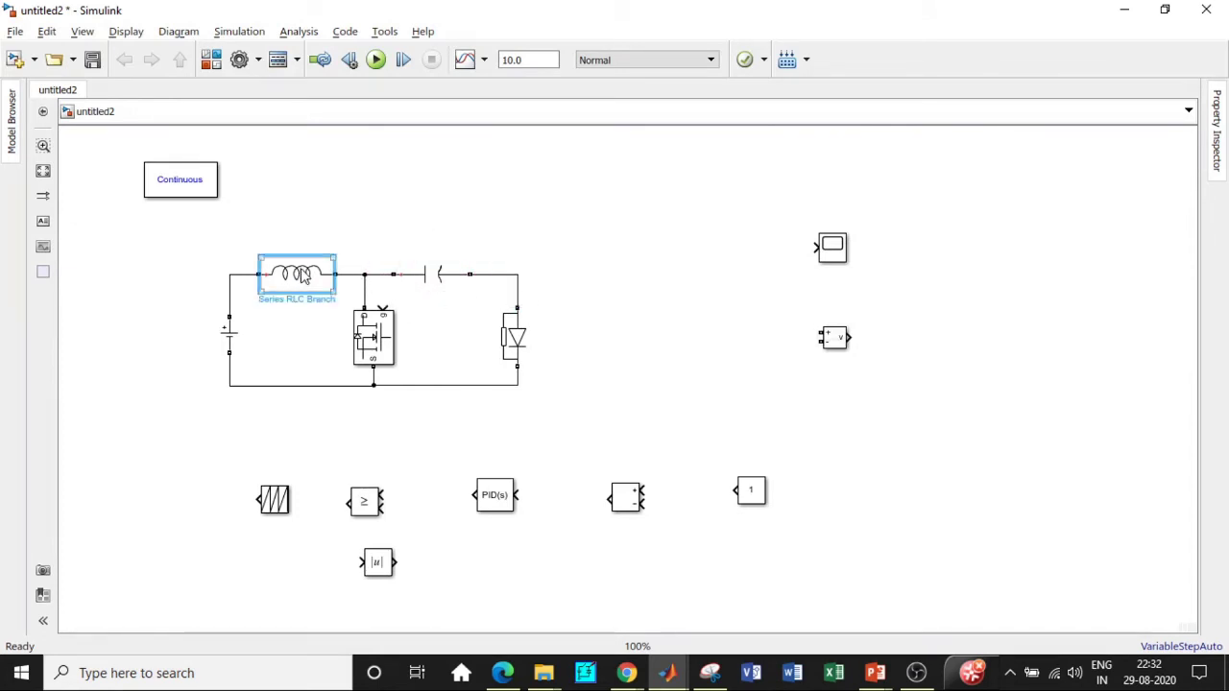
drag(307, 278, 519, 275)
double_click(587, 280)
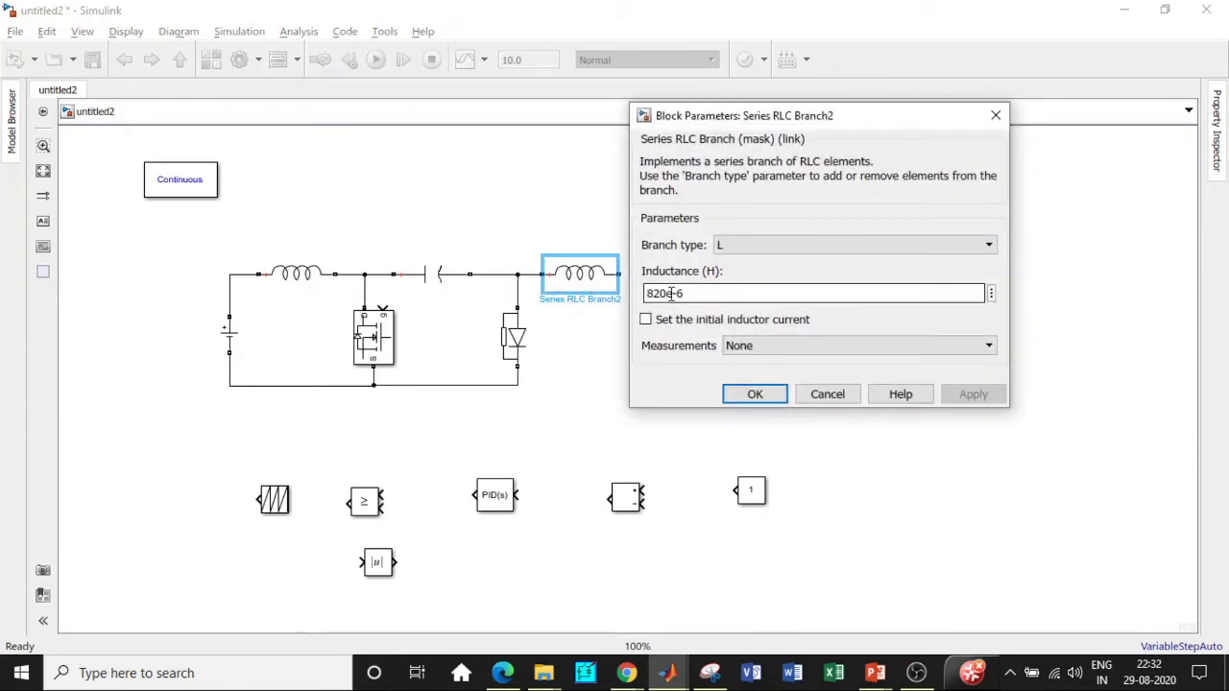
double_click(669, 296)
click(669, 292)
key(BackSpace)
key(BackSpace)
key(BackSpace)
text(6)
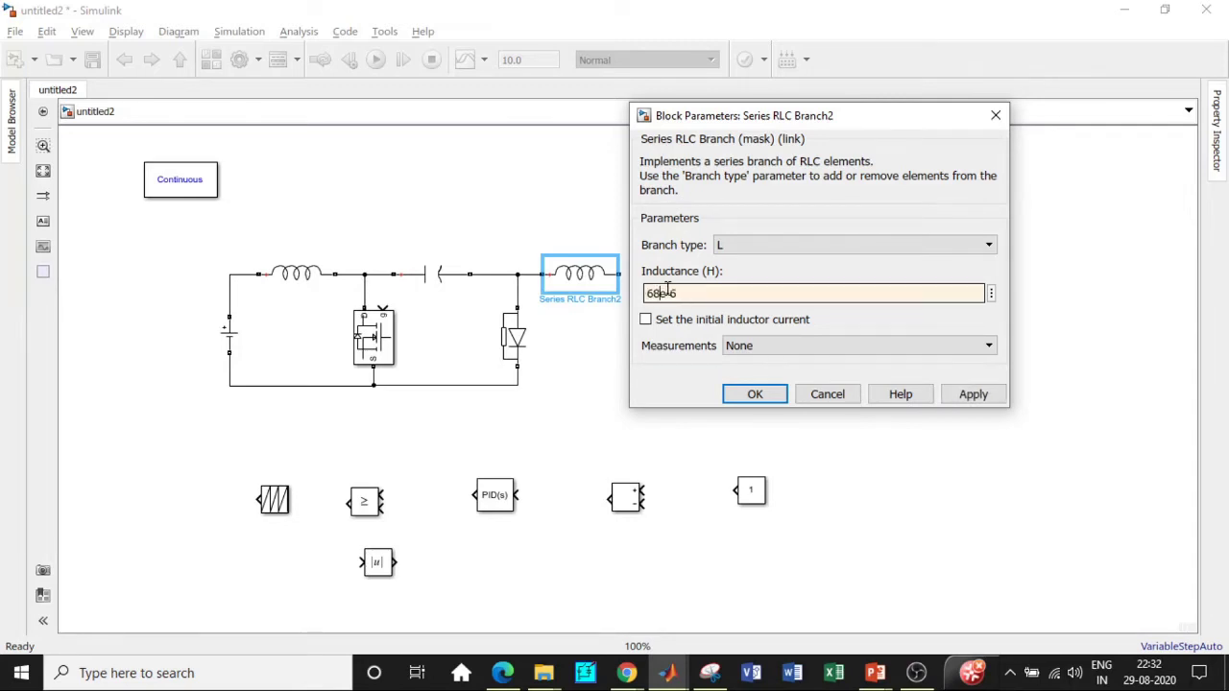
text(81)
click(755, 394)
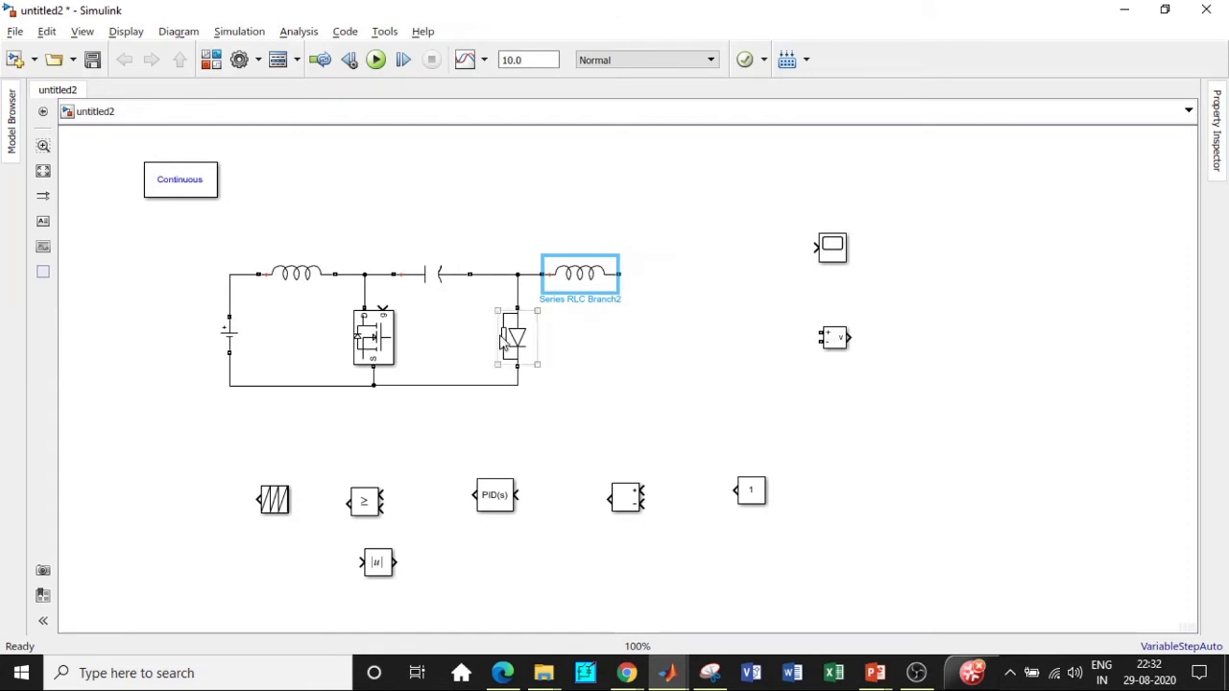
Copy the series capacitor below the second inductor's free end and rotate the copy to vertical
click(459, 286)
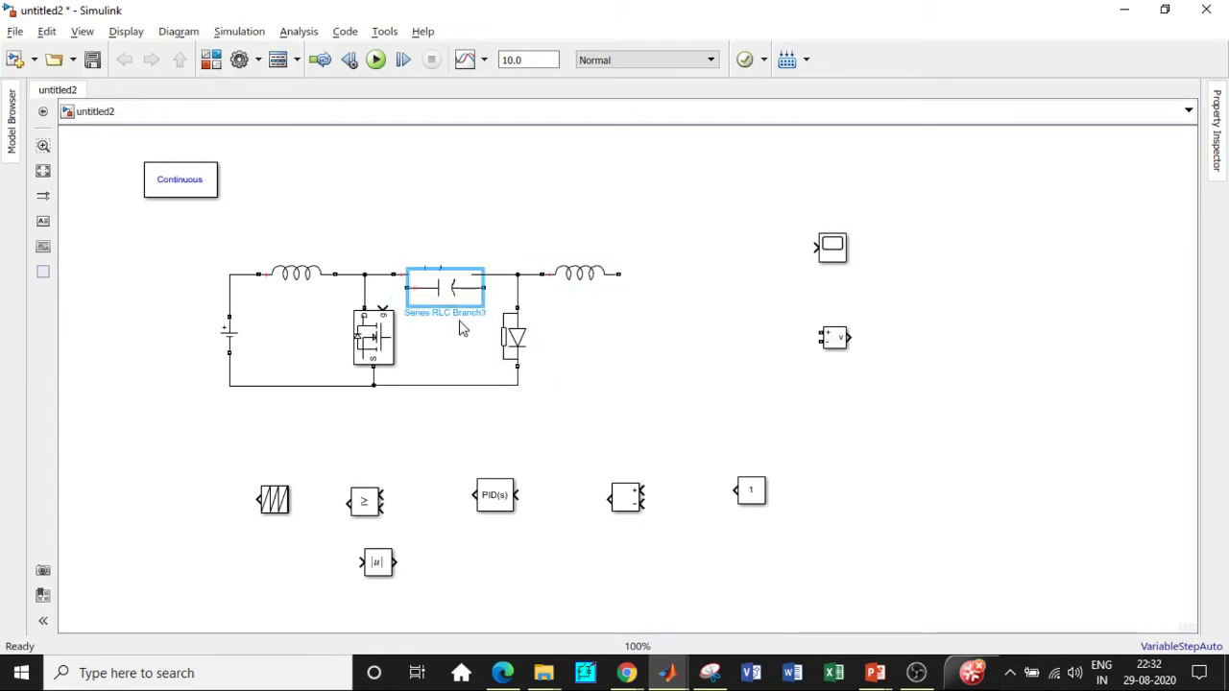
drag(458, 286, 630, 340)
key(ctrl+r)
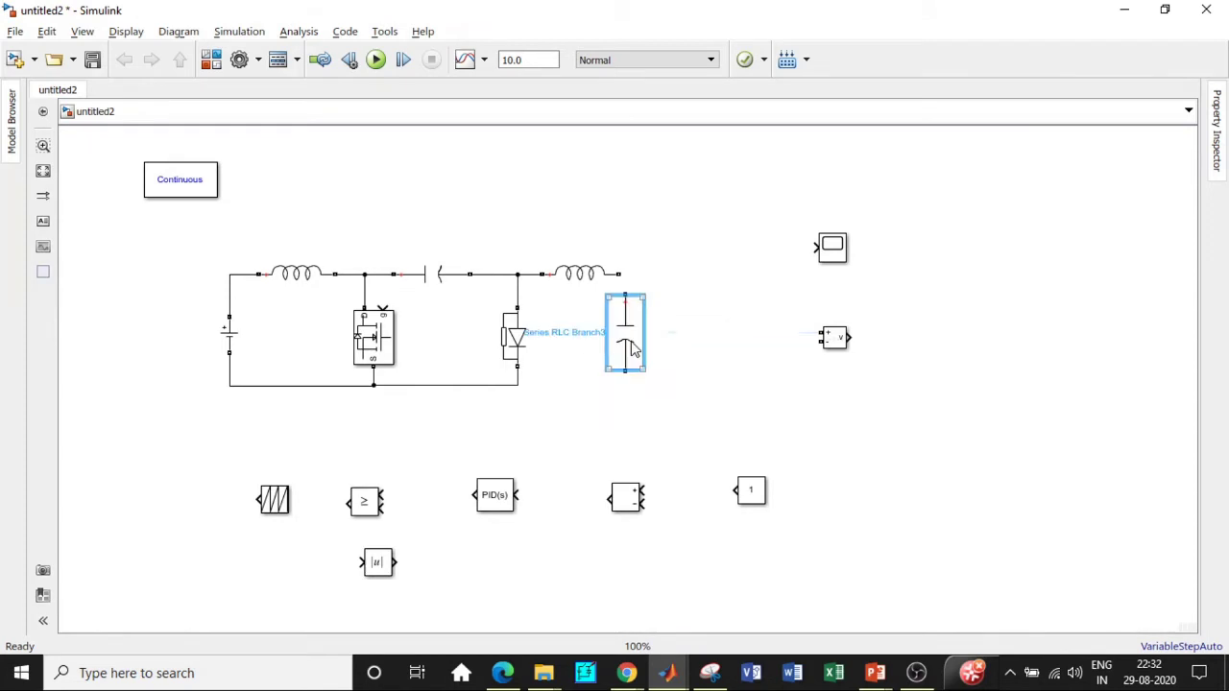
Set the vertical output capacitor's capacitance to 3.33e-6 F
double_click(631, 341)
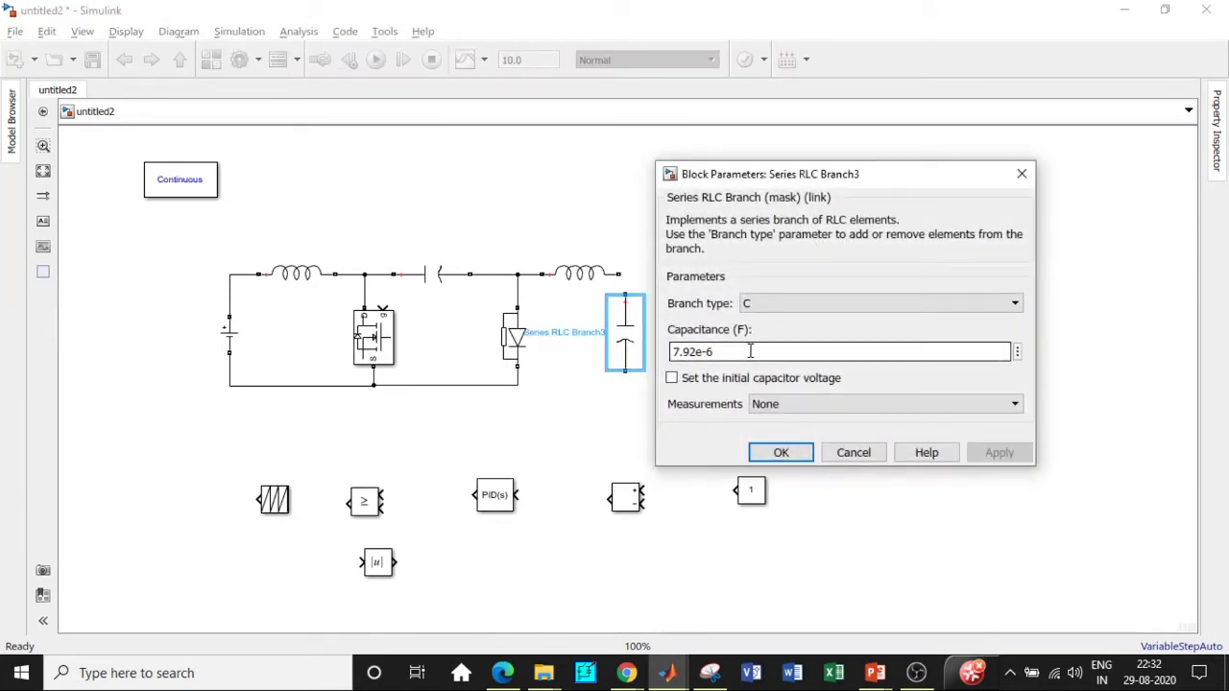
double_click(702, 351)
click(698, 352)
key(BackSpace)
key(BackSpace)
key(BackSpace)
text(33)
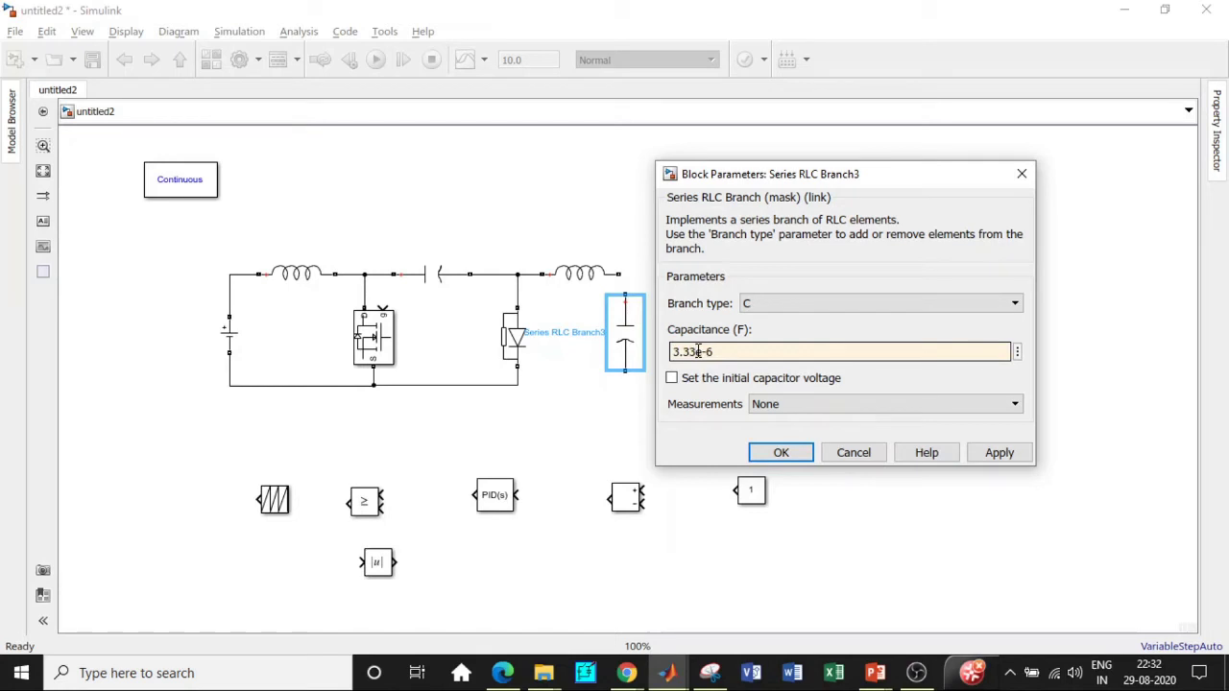
click(780, 452)
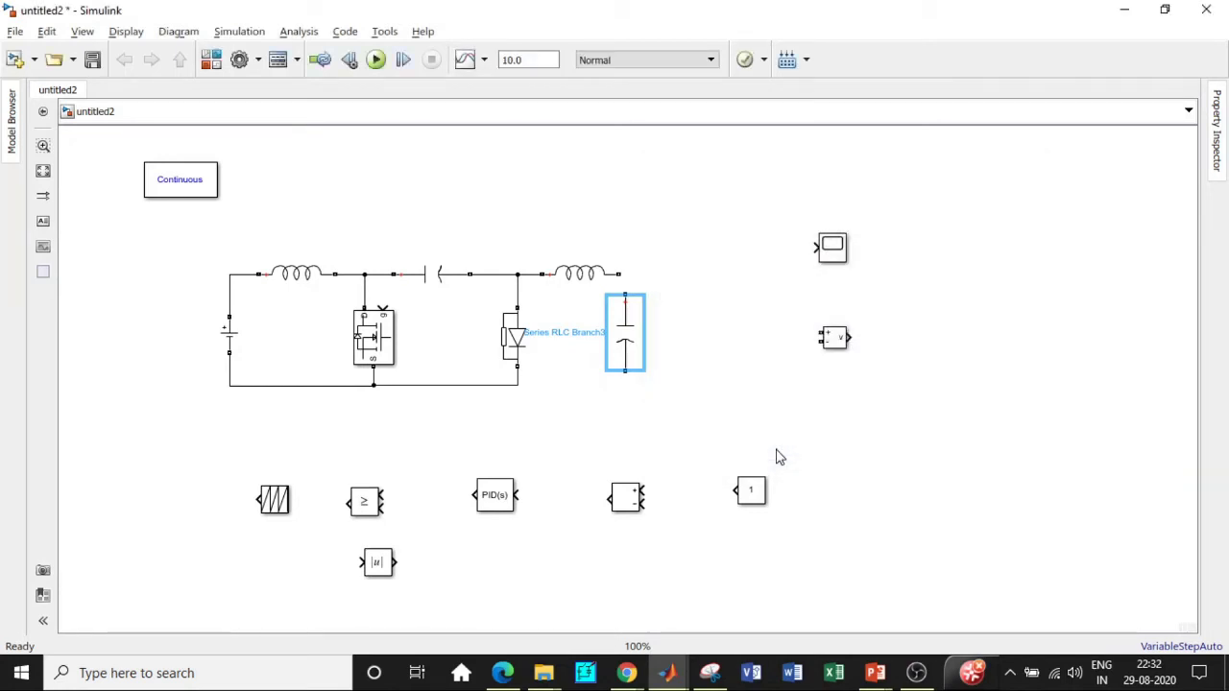
Copy the vertical output capacitor to its right and make the copy a resistor (R) of 15 ohms
drag(622, 363, 737, 352)
double_click(737, 351)
click(900, 307)
click(878, 340)
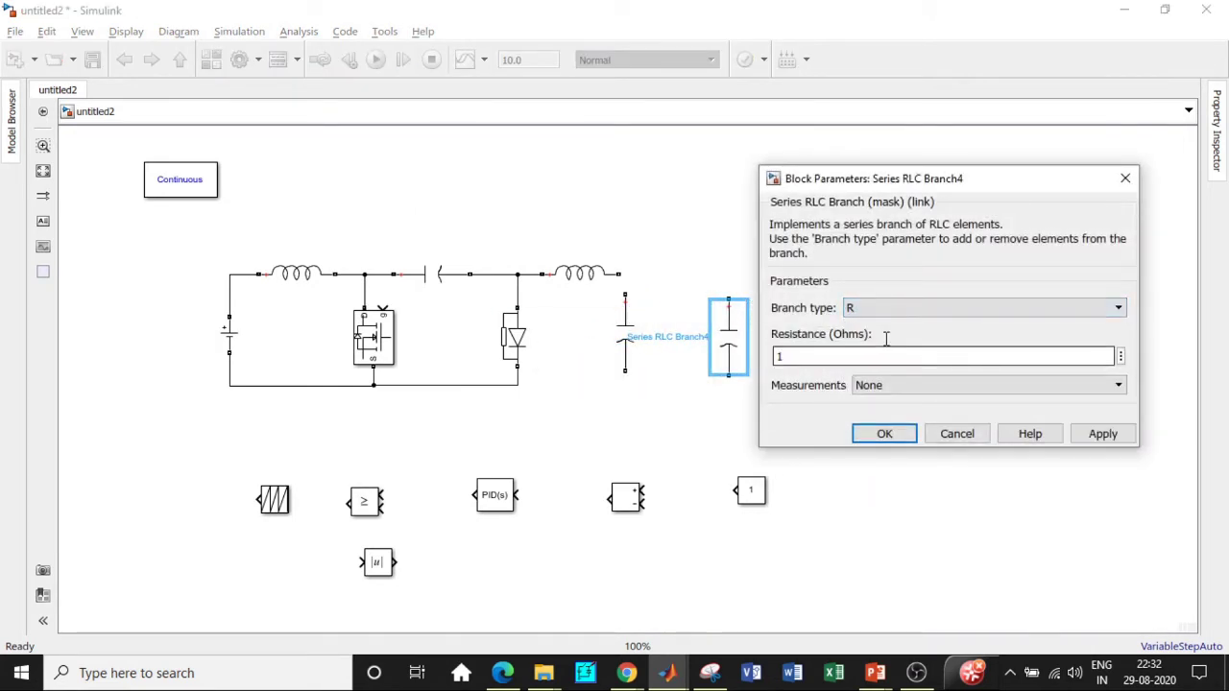
double_click(833, 355)
text(20)
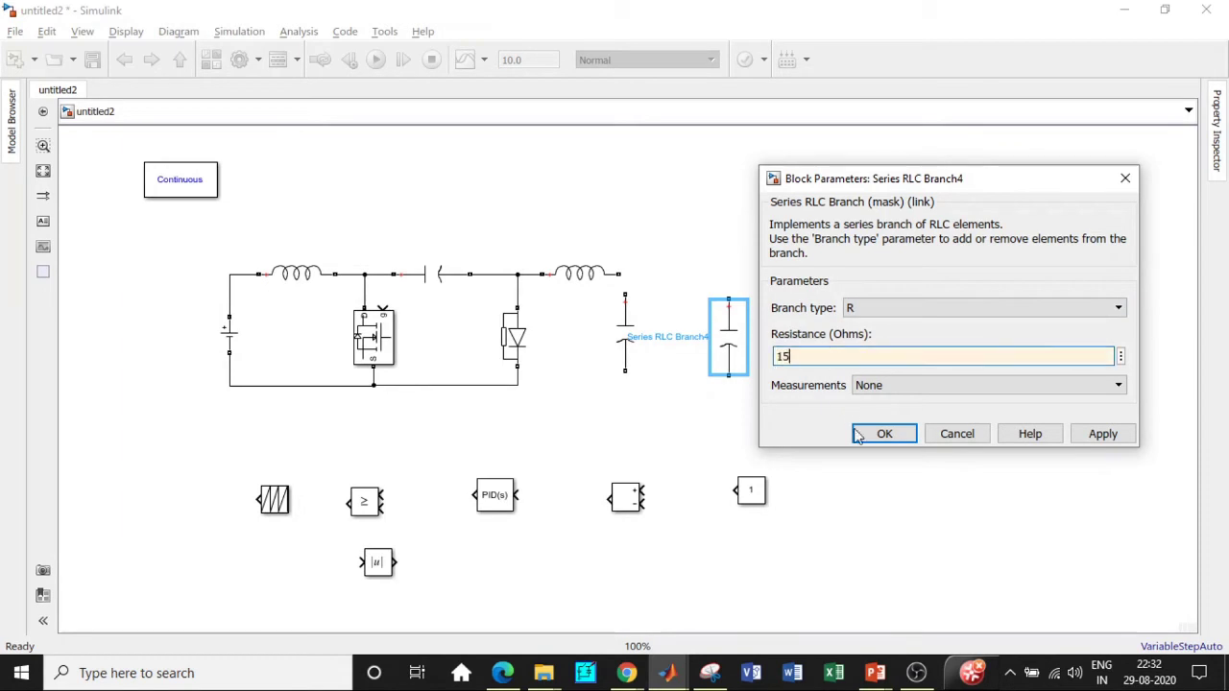
click(884, 433)
Wire the output capacitor and the load resistor in parallel between the second inductor's free end and the common lower line
click(624, 303)
drag(624, 300, 620, 274)
drag(625, 373, 518, 384)
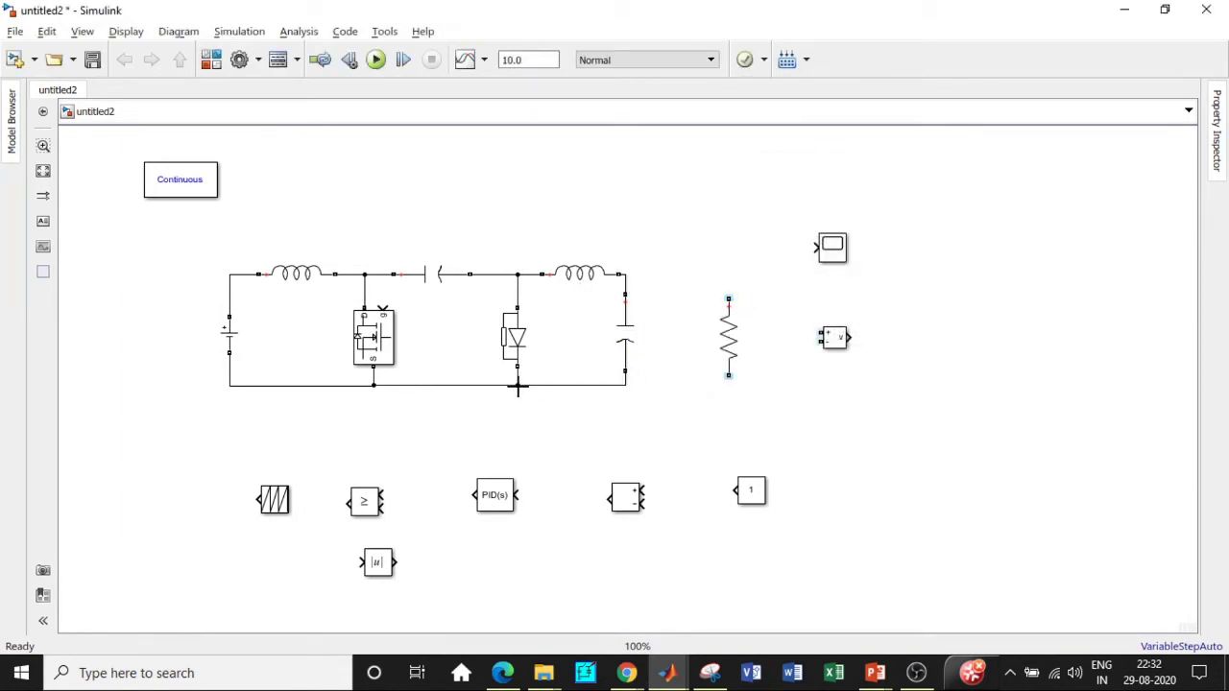
drag(728, 299, 622, 276)
drag(727, 298, 625, 283)
drag(727, 375, 626, 386)
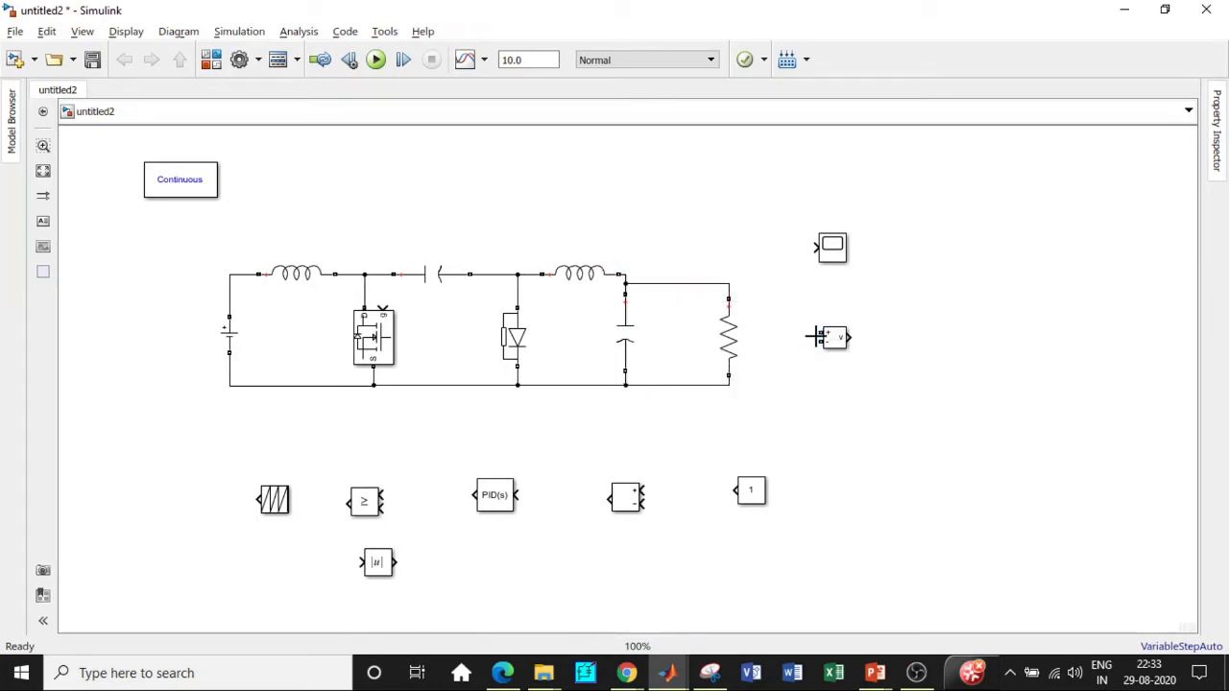
Wire the voltage measurement block across the load resistor and connect its output to the scope
drag(817, 333, 728, 288)
drag(820, 345, 729, 387)
drag(850, 337, 1004, 229)
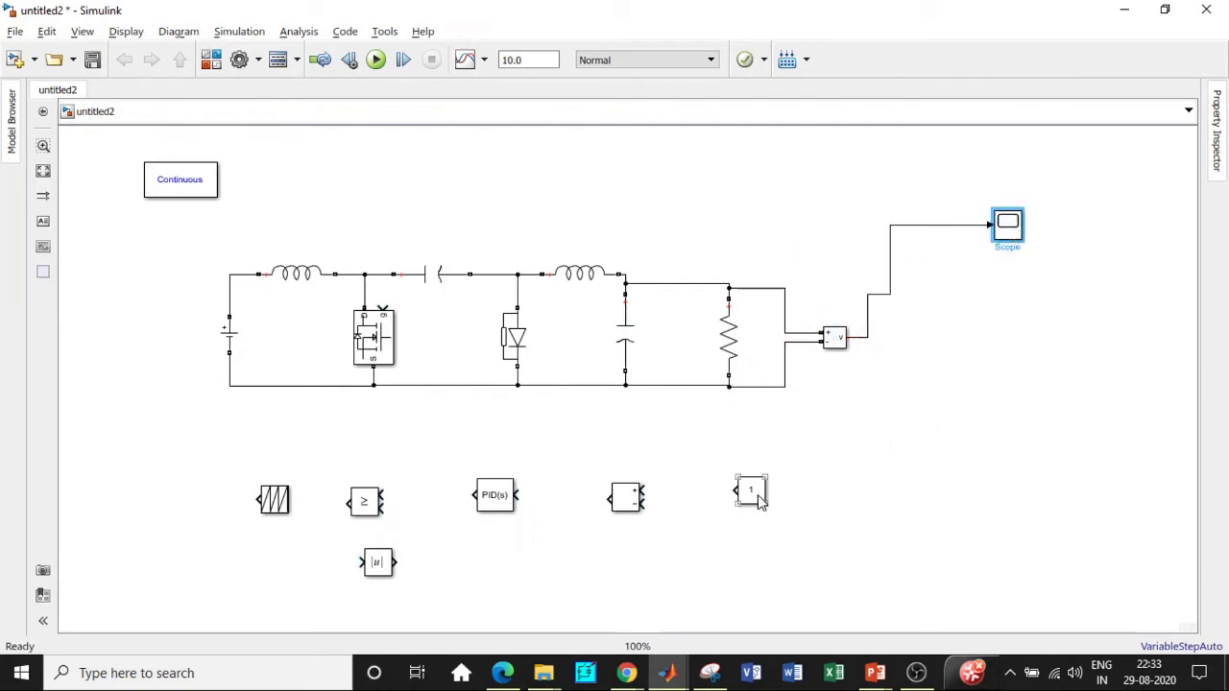
Set the DC voltage source's amplitude to 20 V
double_click(245, 334)
key(Escape)
click(231, 334)
double_click(233, 336)
double_click(307, 337)
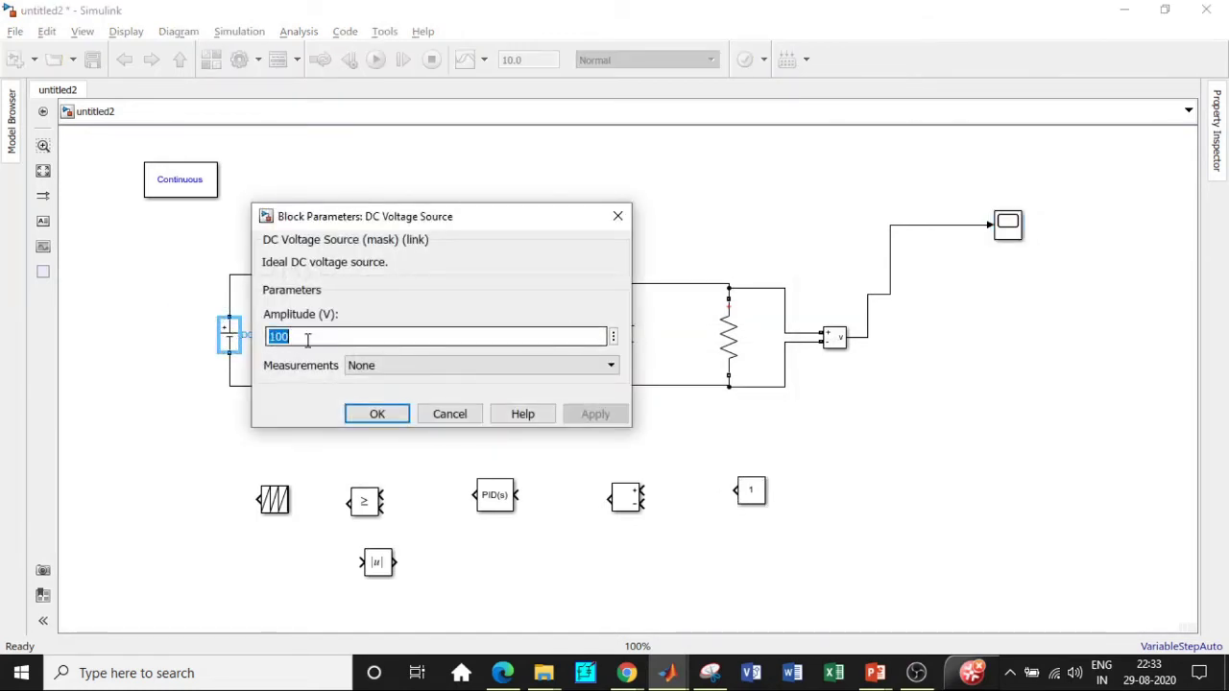
text(20)
click(377, 413)
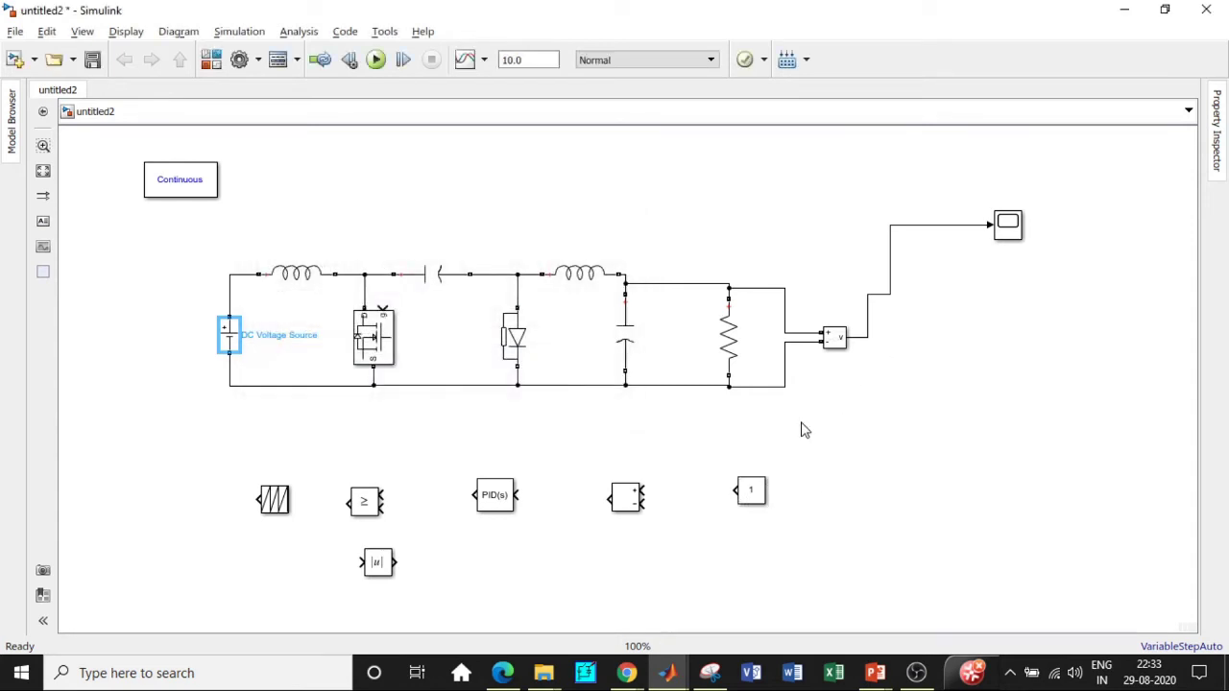
Connect the constant, set to -30, to the subtract block's plus input and the measured voltage to its minus input
drag(732, 492, 641, 491)
double_click(751, 492)
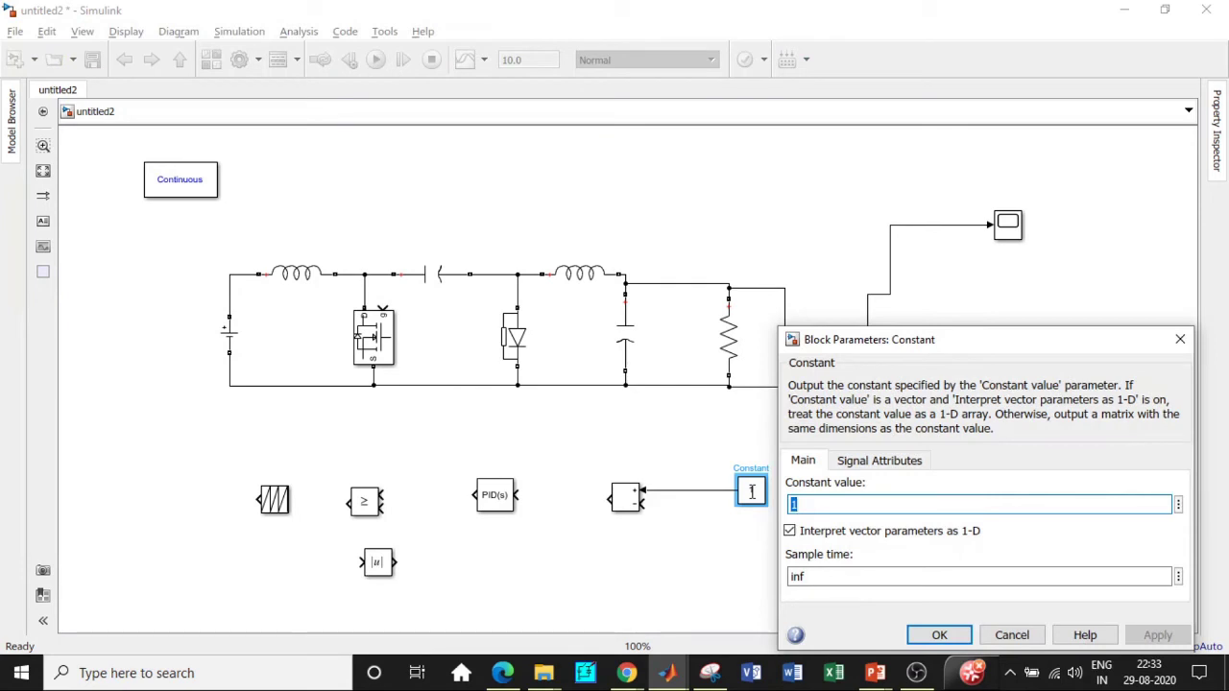
text(-)
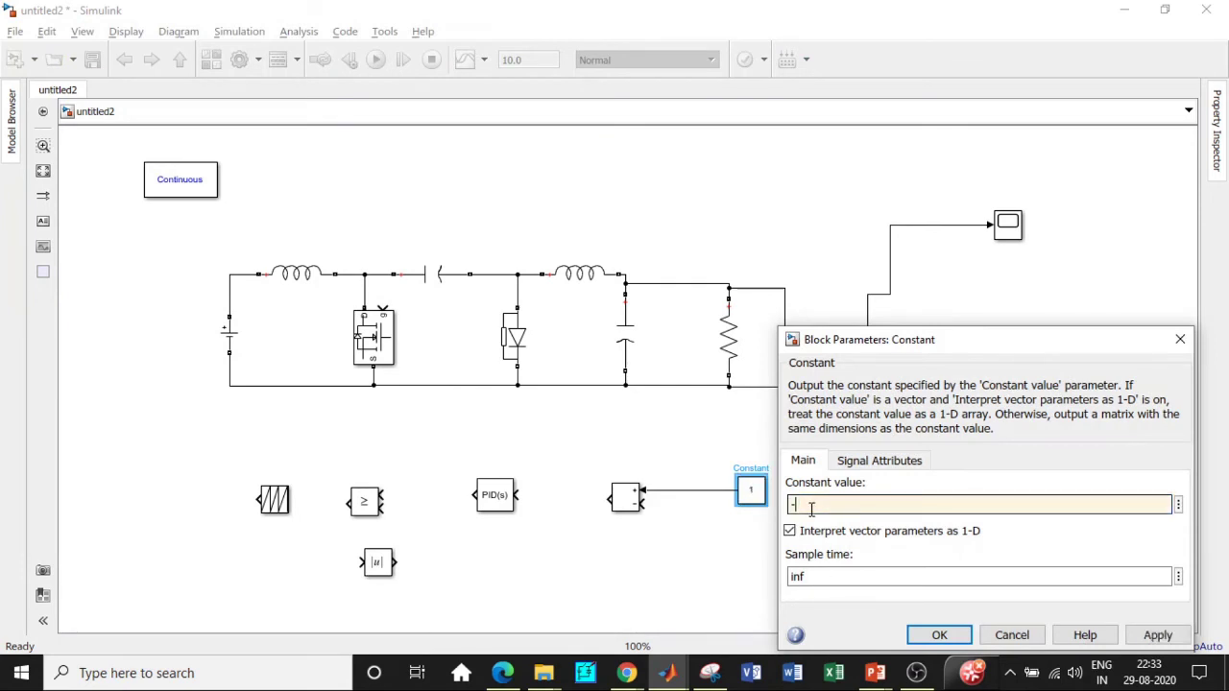
text(30)
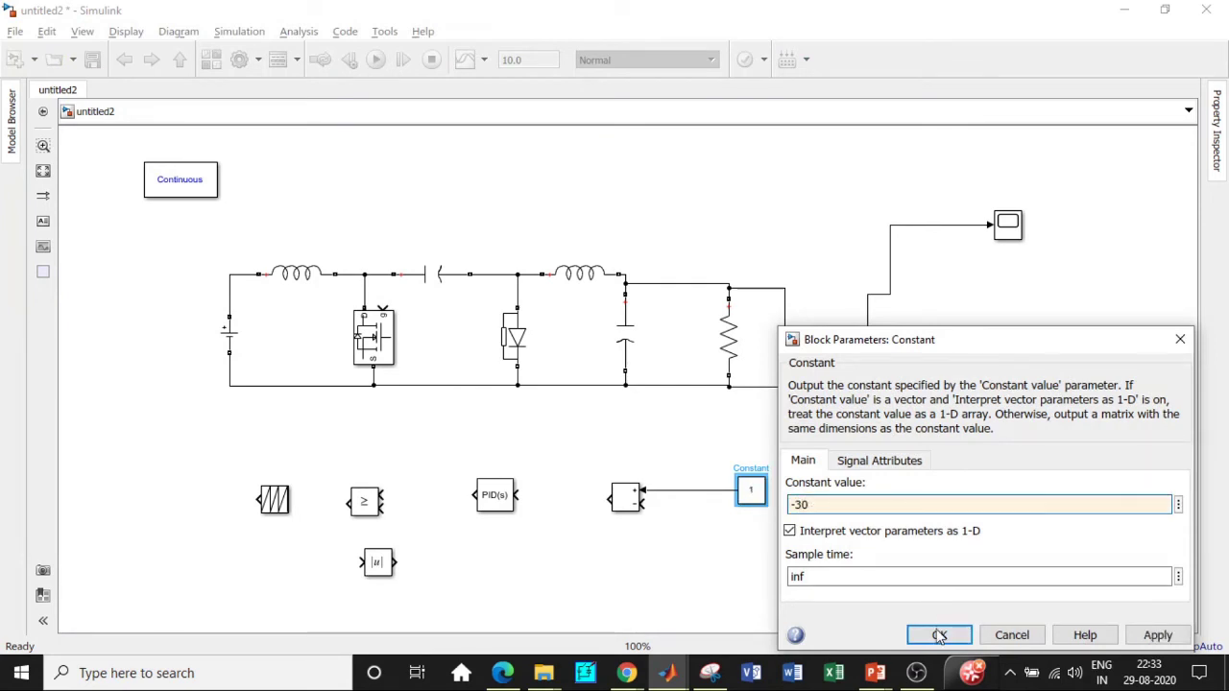
click(939, 634)
drag(639, 500, 862, 338)
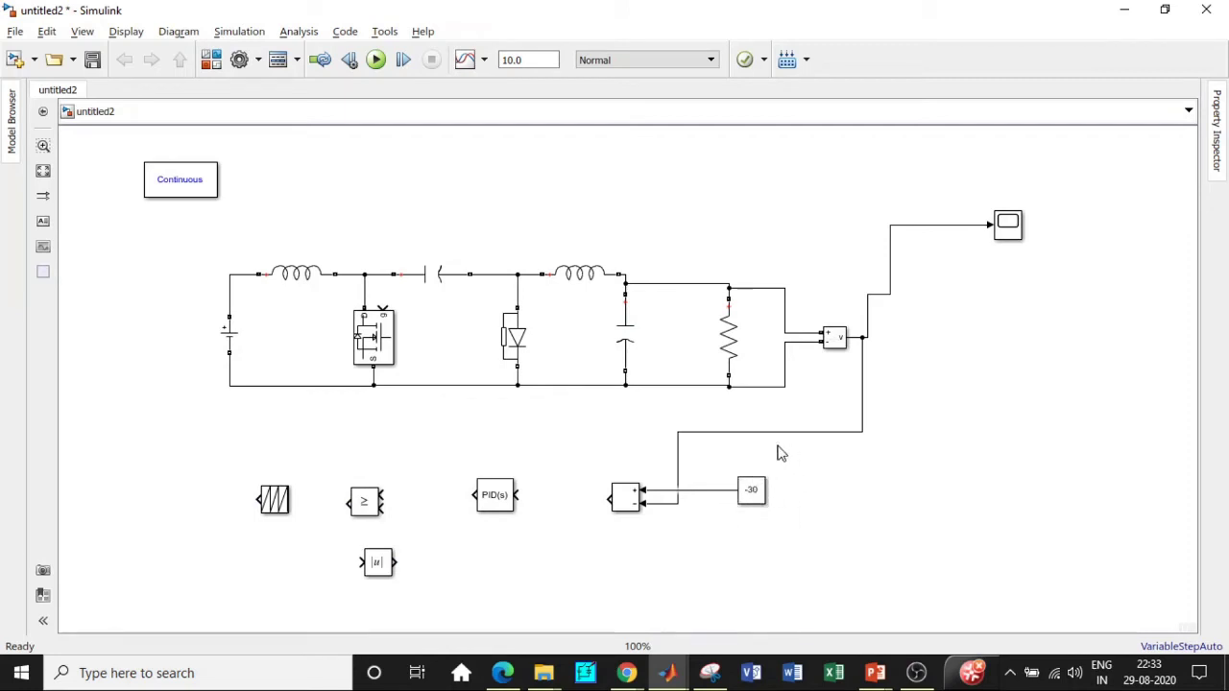
Connect the subtract block's output to the PID controller and set its gains to P = 0 and I = 7
drag(607, 498, 516, 495)
click(509, 501)
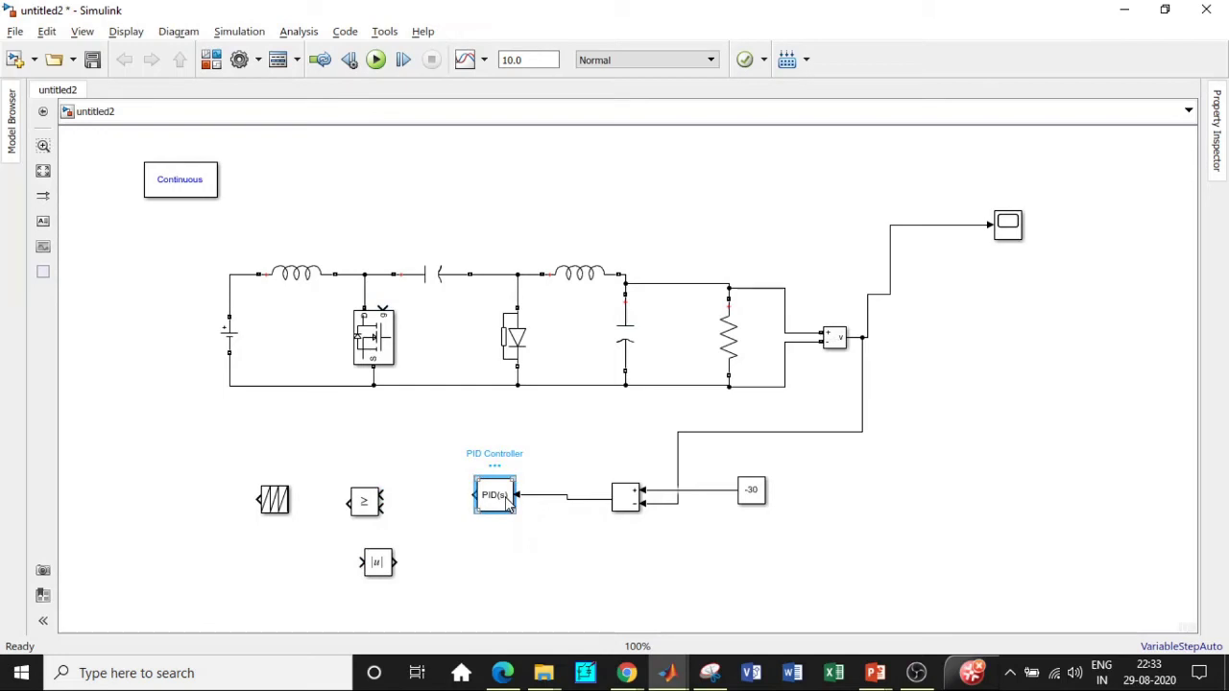
double_click(508, 501)
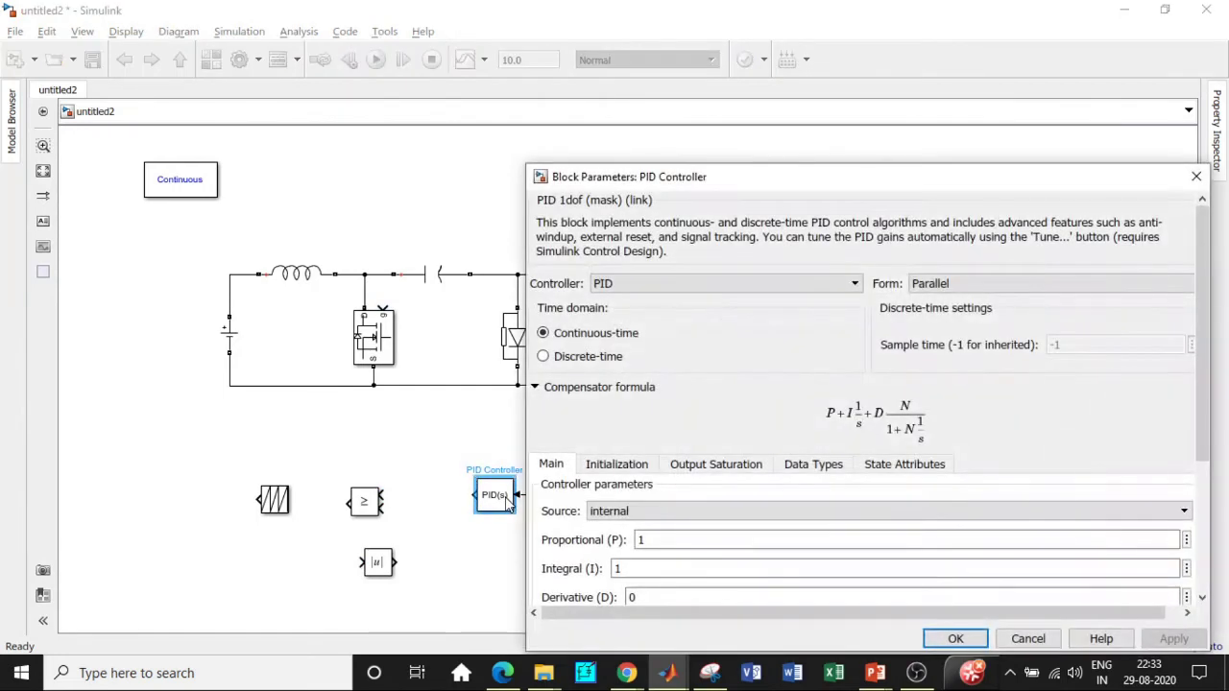
drag(1207, 328, 1206, 410)
double_click(666, 403)
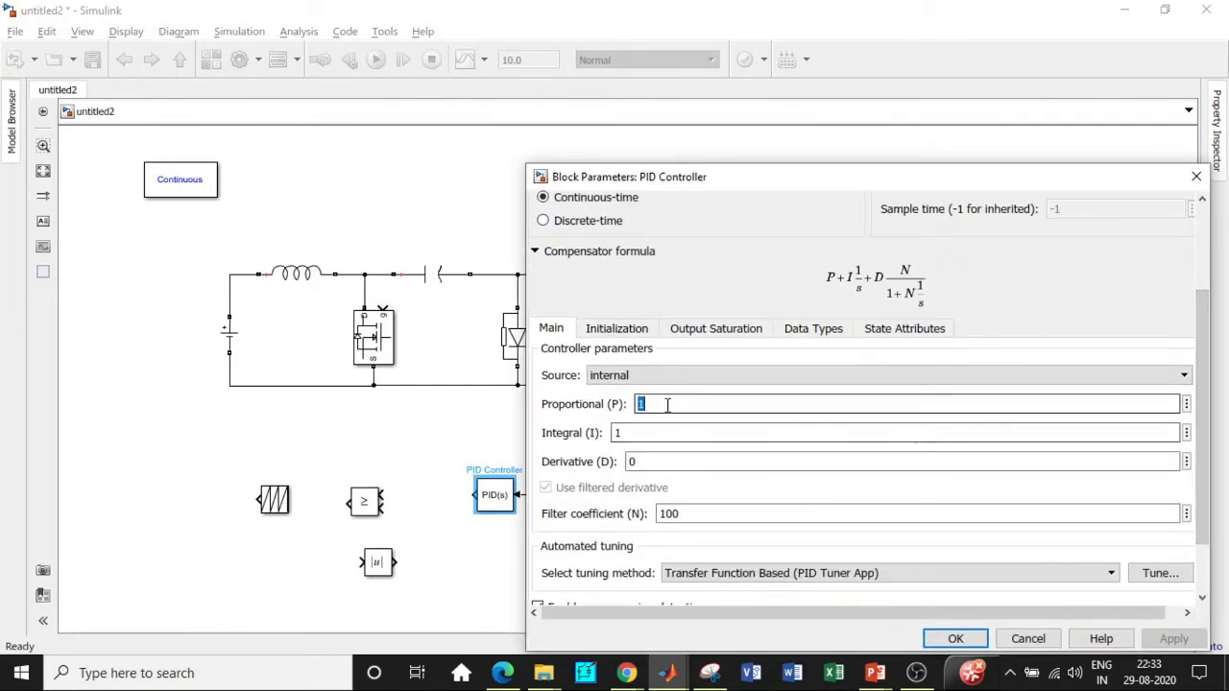
text(0)
double_click(640, 433)
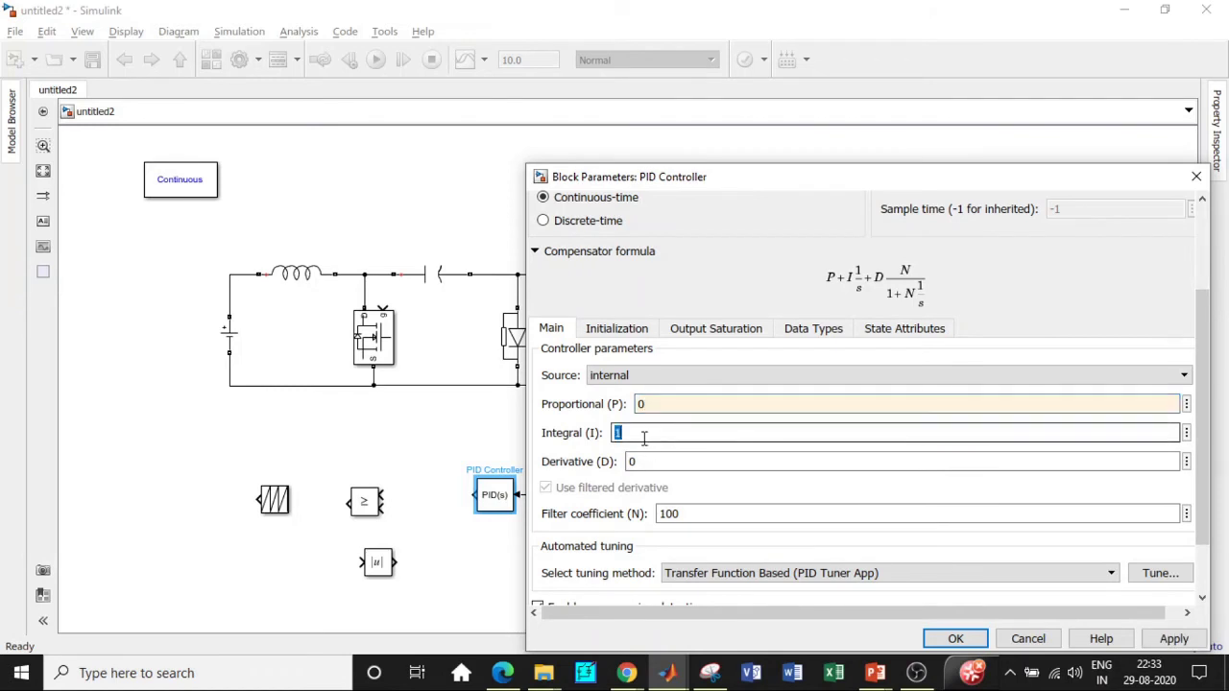
text(7)
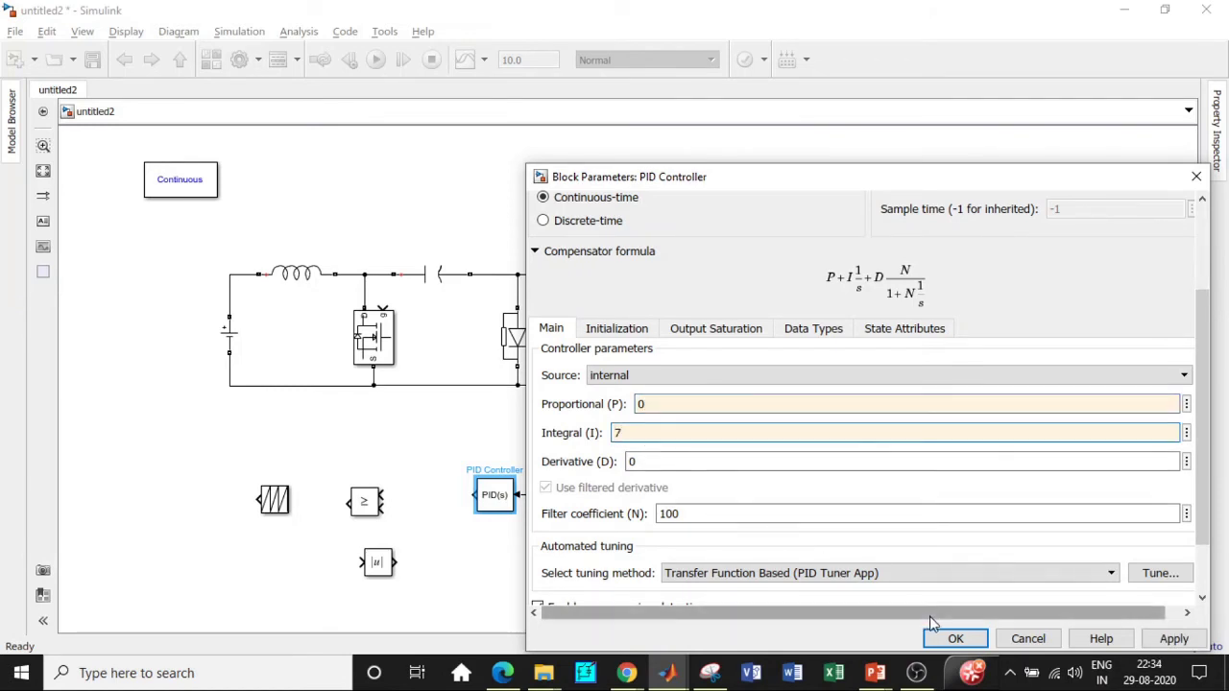
click(953, 639)
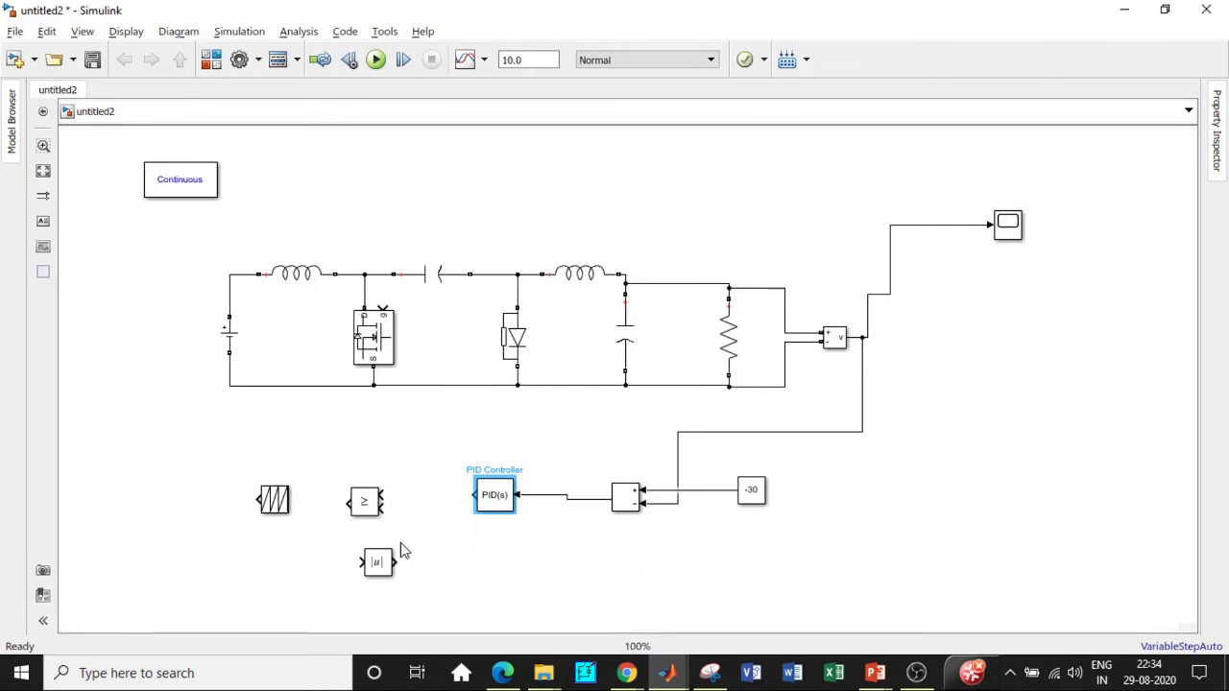
Rearrange the Abs, relational operator and repeating sequence blocks beside the PID controller and turn the Abs block to face the opposite way
drag(385, 564, 439, 457)
drag(359, 505, 373, 539)
click(274, 499)
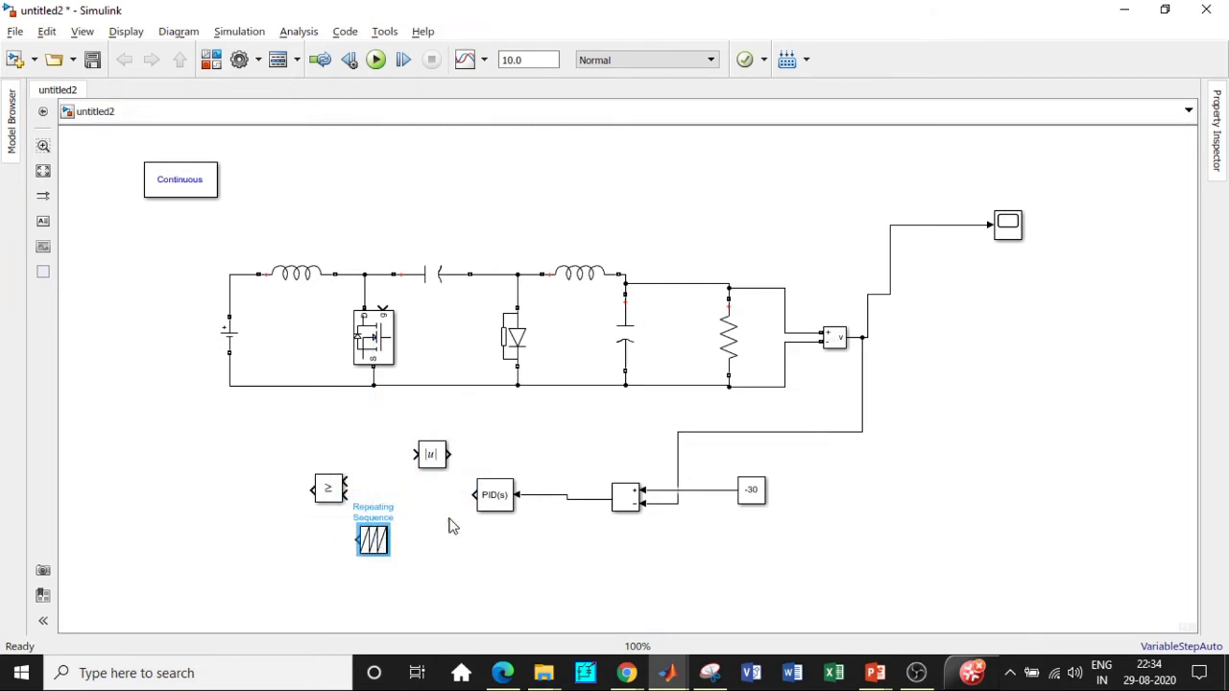
drag(436, 457, 427, 469)
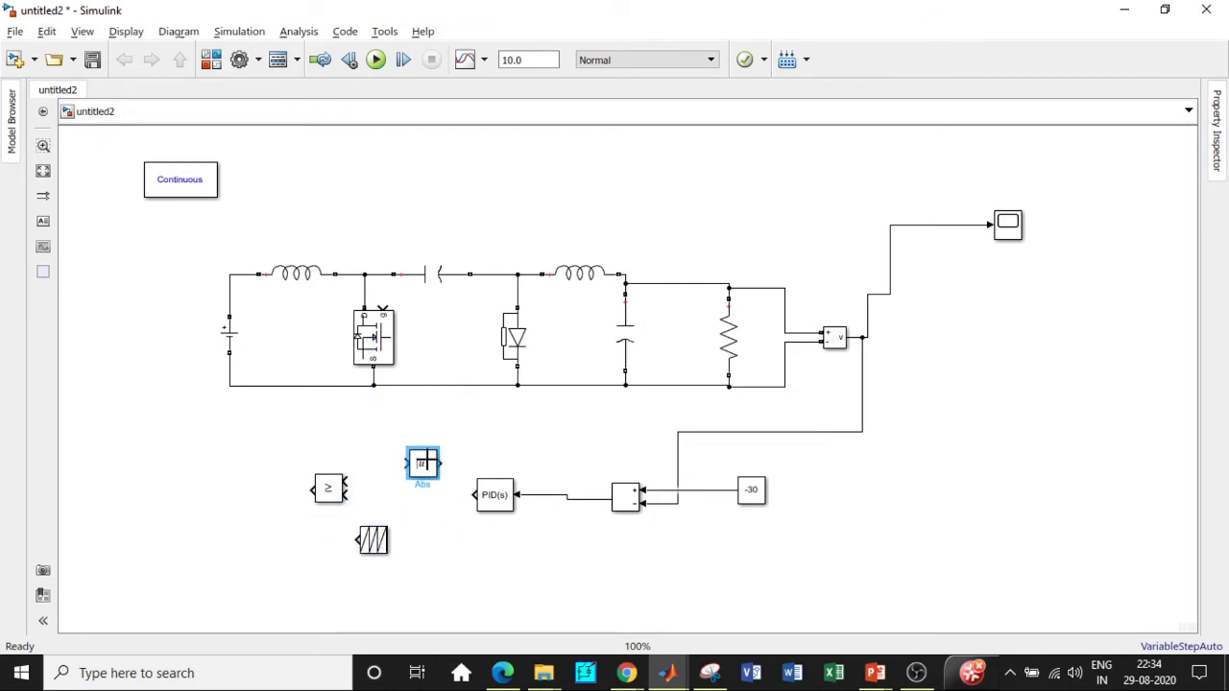
key(ctrl+r)
key(ctrl+r)
Wire the PID output through Abs into the comparator, the repeating sequence into its second input, and its output to the MOSFET gate
drag(468, 494, 441, 471)
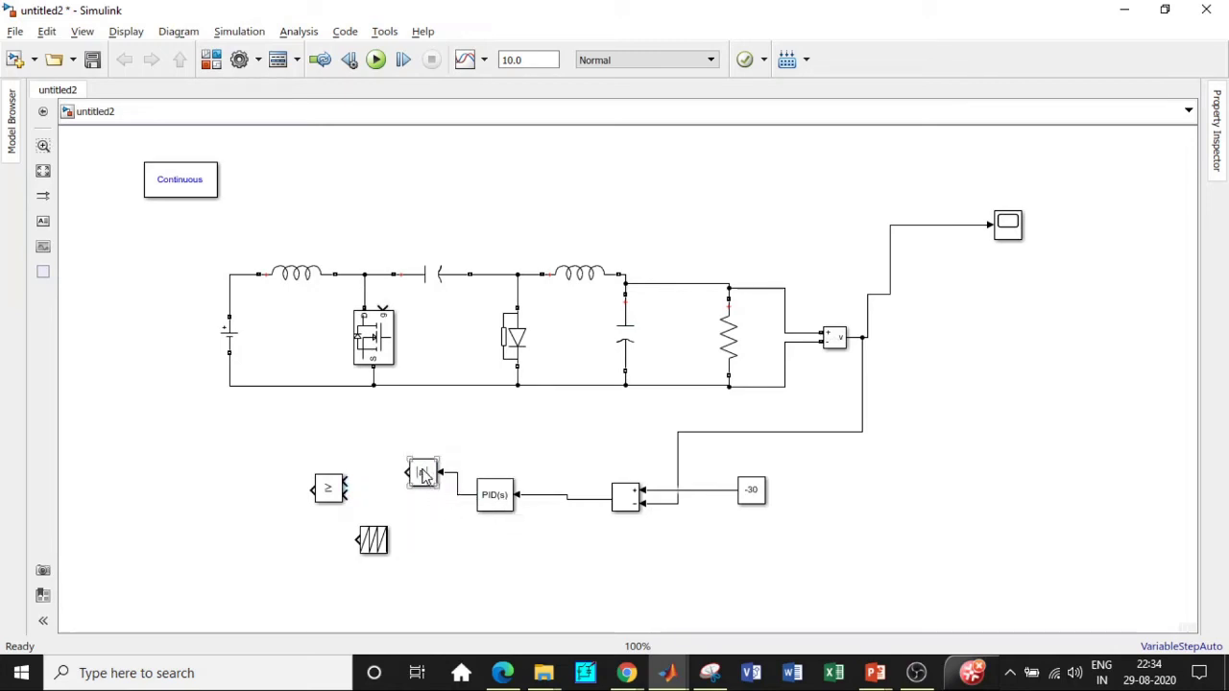
drag(408, 472, 345, 480)
drag(355, 539, 347, 498)
drag(313, 489, 384, 304)
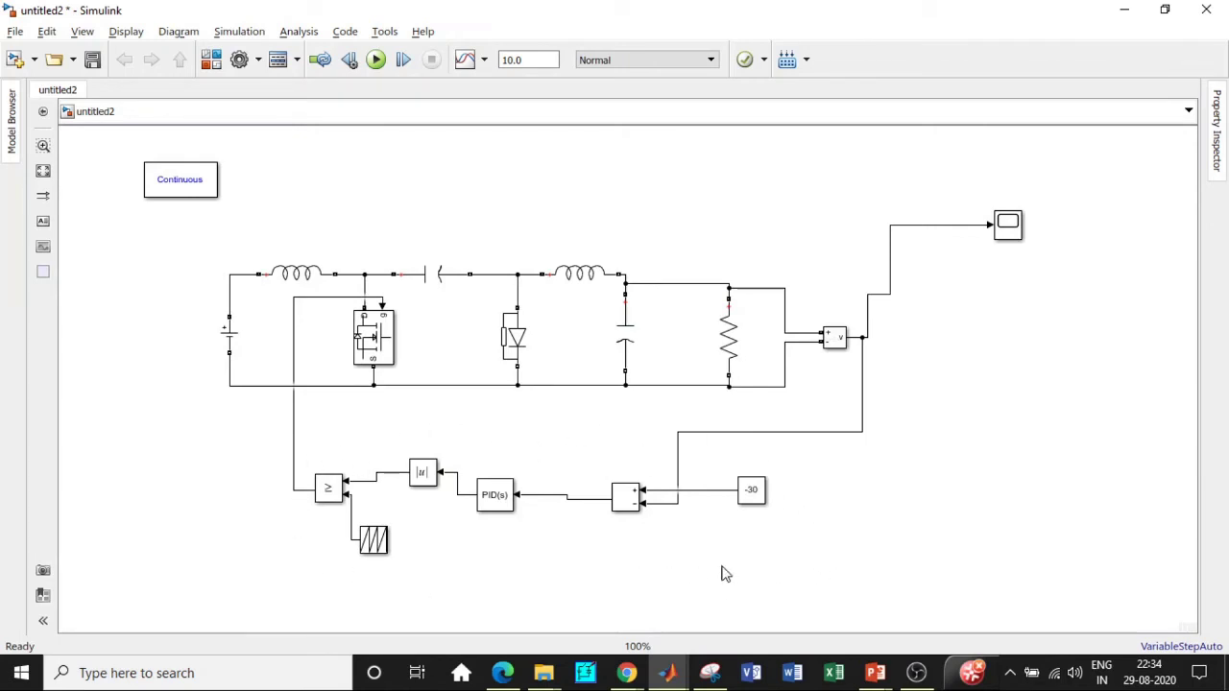
Check the parameters of the Abs block and the relational operator
double_click(422, 472)
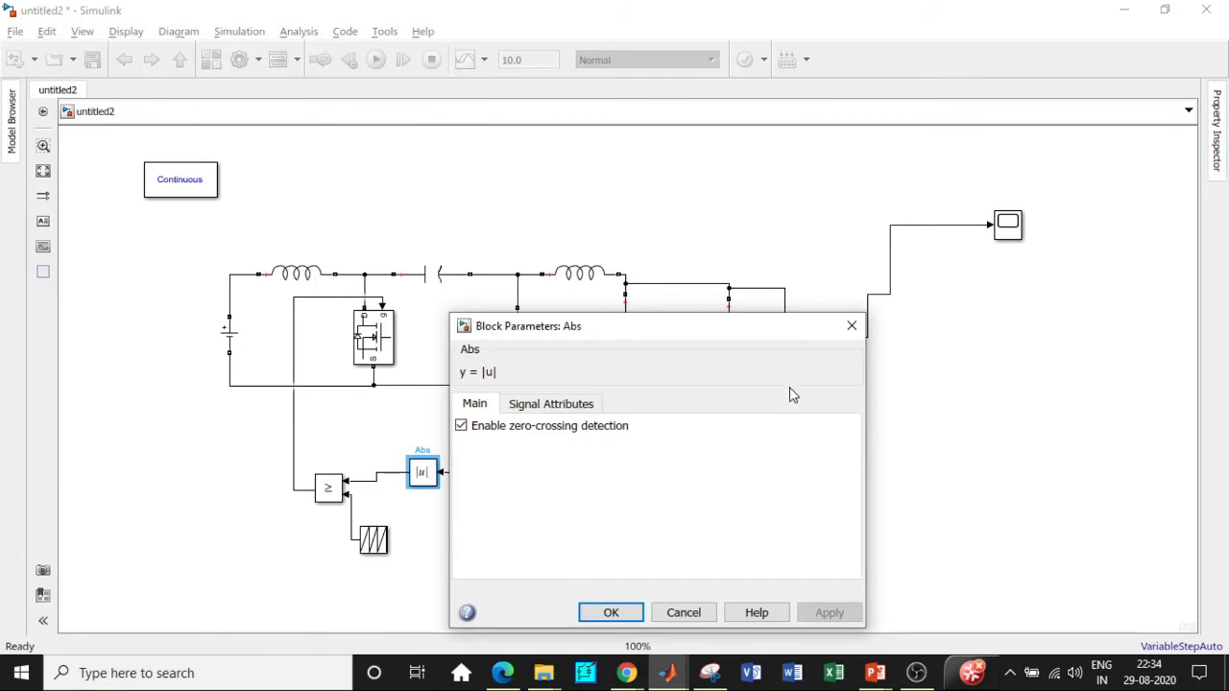
click(848, 329)
double_click(327, 487)
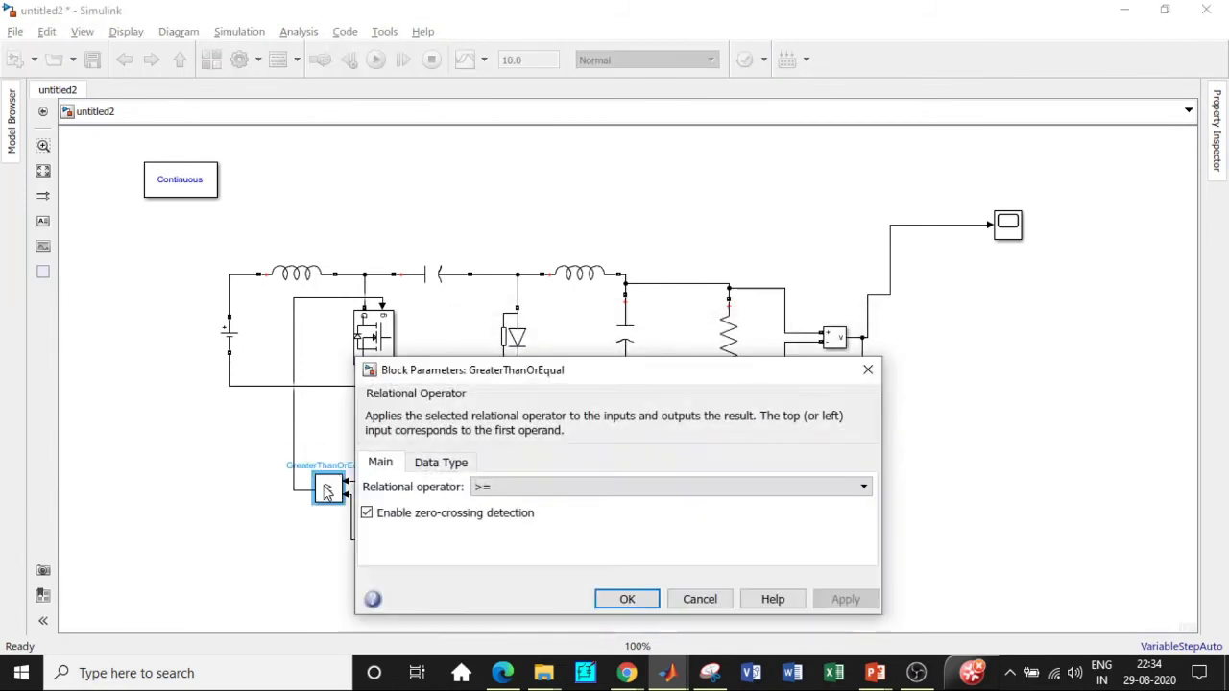
click(867, 369)
Set the repeating sequence's time values to [0 1/25000] and its output values to [0 1]
click(374, 541)
double_click(382, 542)
drag(418, 493, 439, 492)
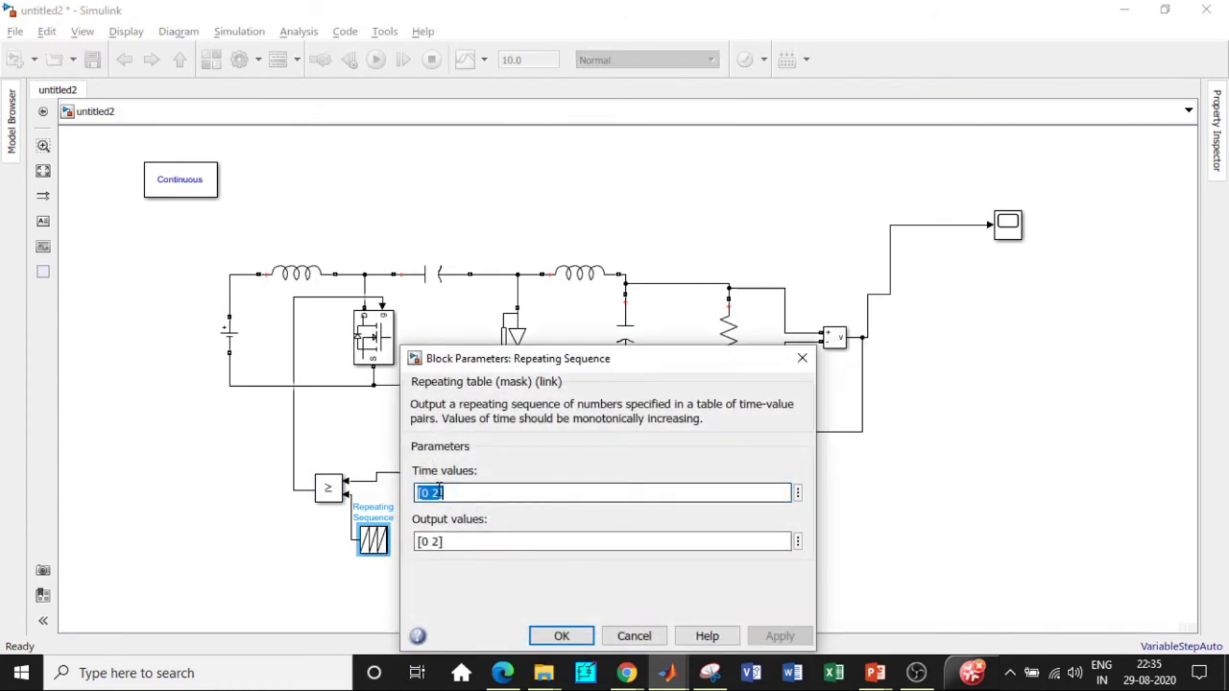
click(439, 493)
key(BackSpace)
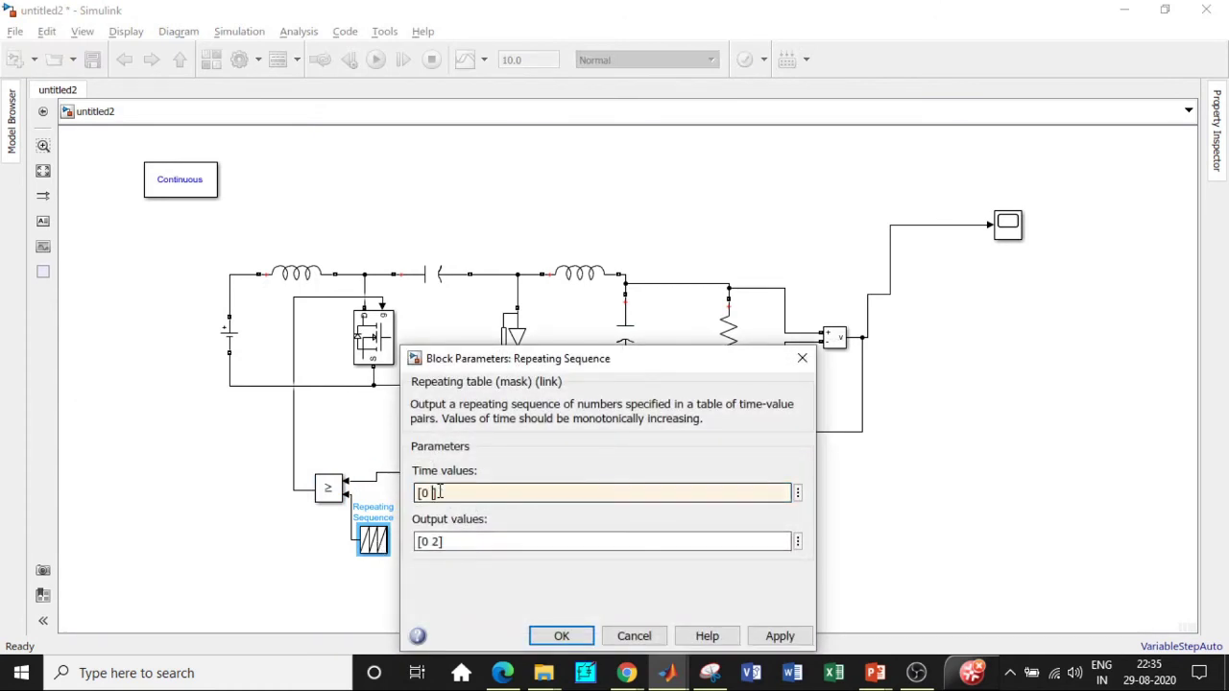
text(1/25000)
click(441, 541)
key(shift+Home)
click(443, 541)
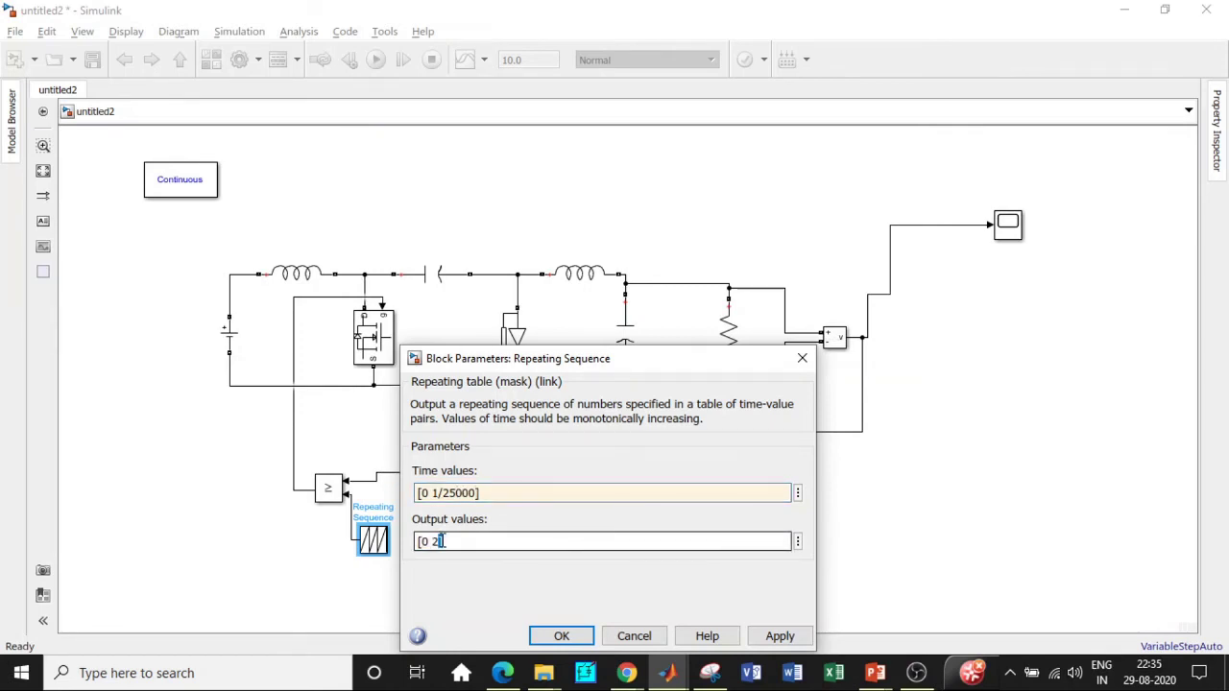
key(BackSpace)
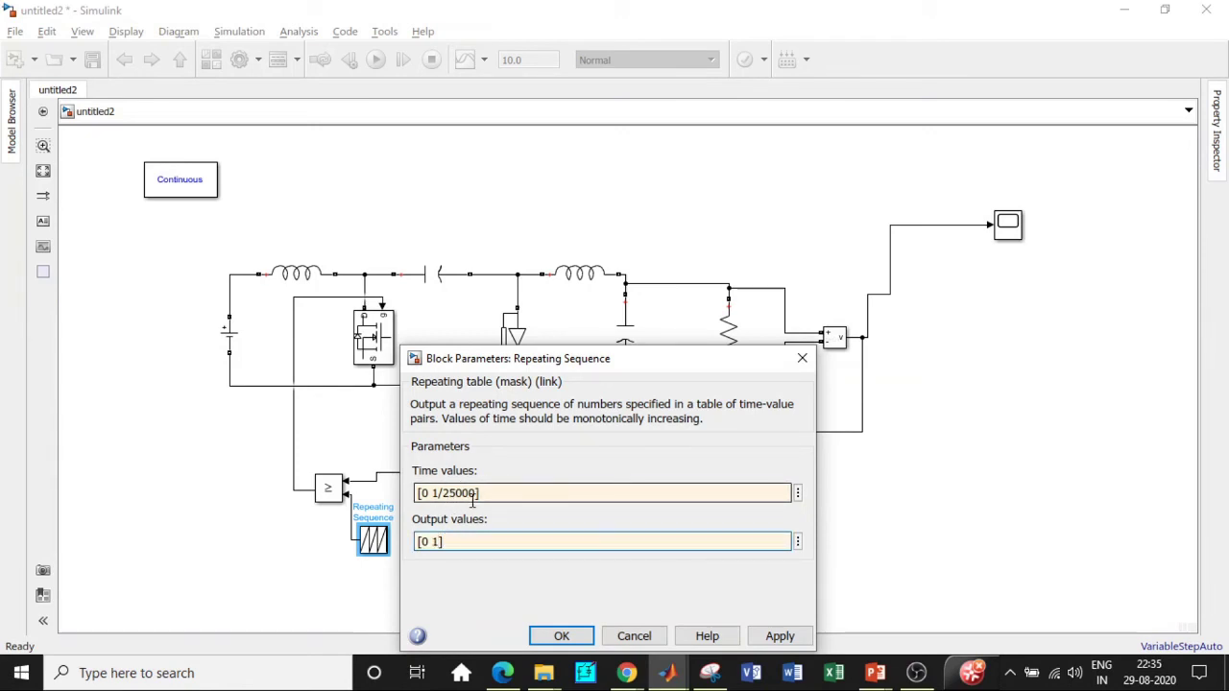
click(557, 636)
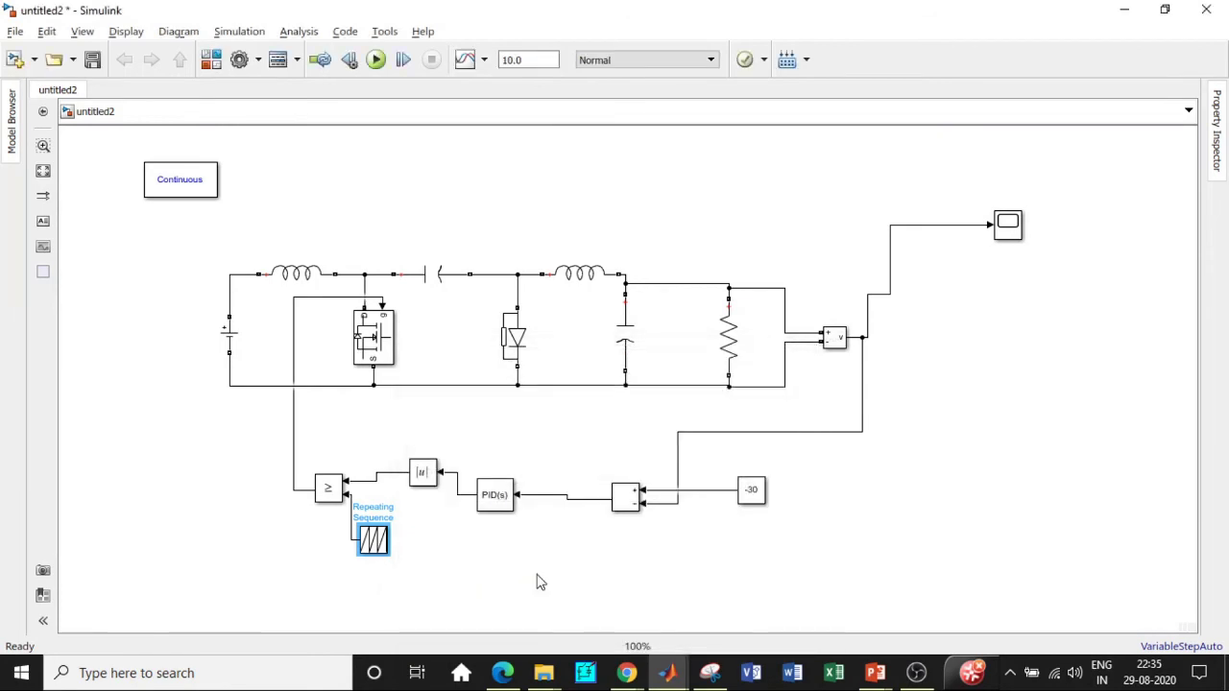
Run the simulation with a stop time of 0.5 and open the scope to view the output voltage
double_click(532, 61)
text(1)
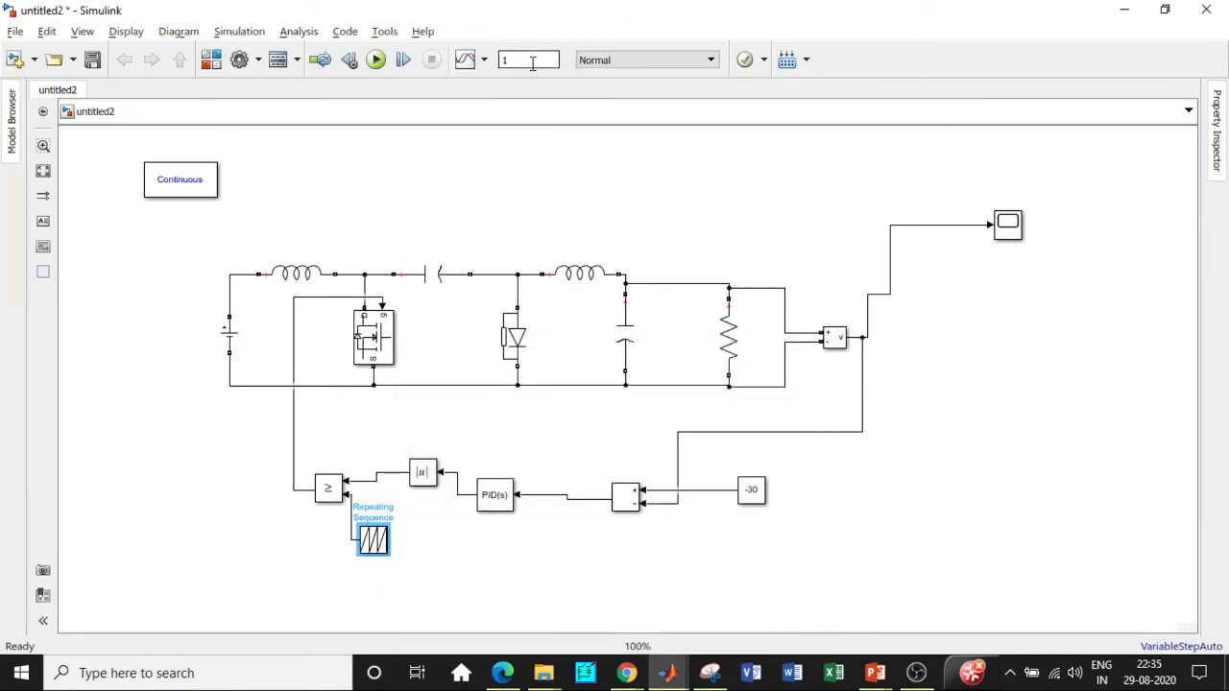
text(.5)
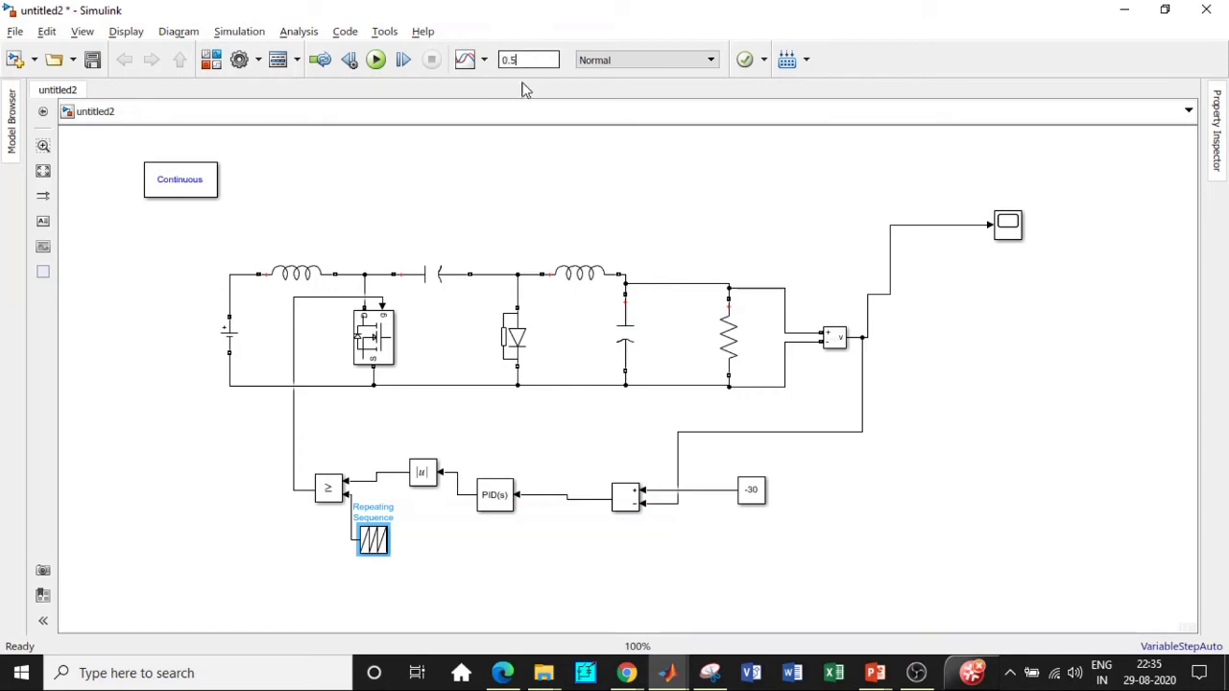
click(375, 59)
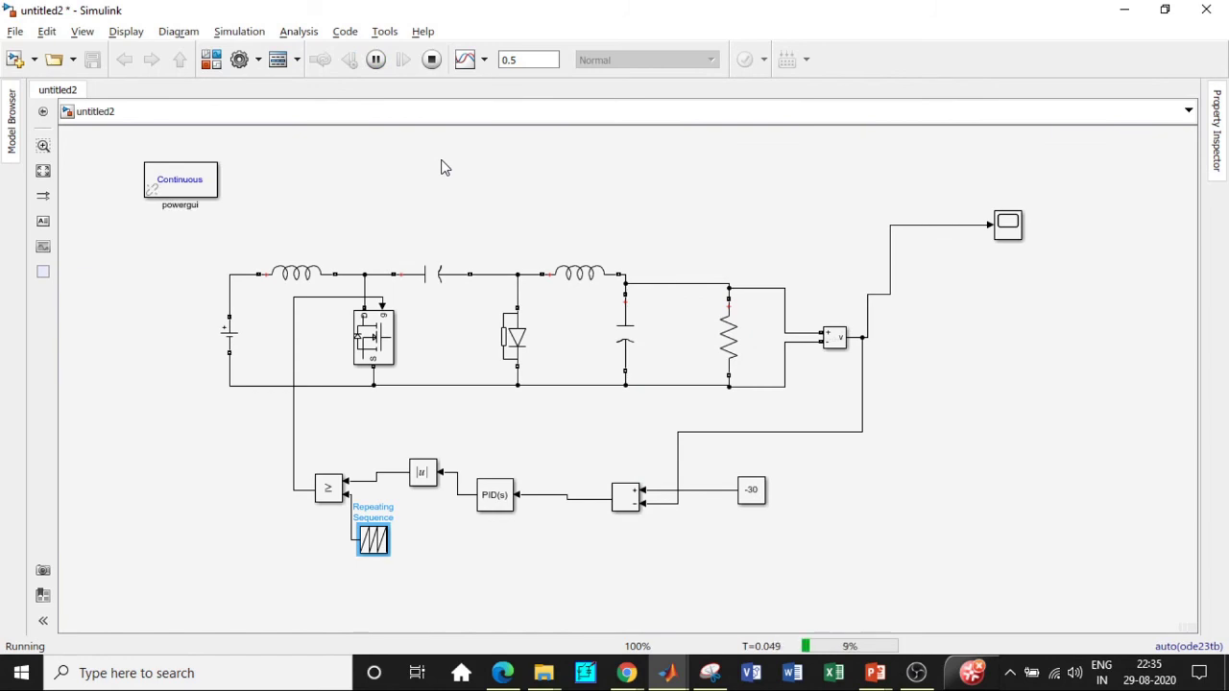
double_click(1007, 224)
click(801, 96)
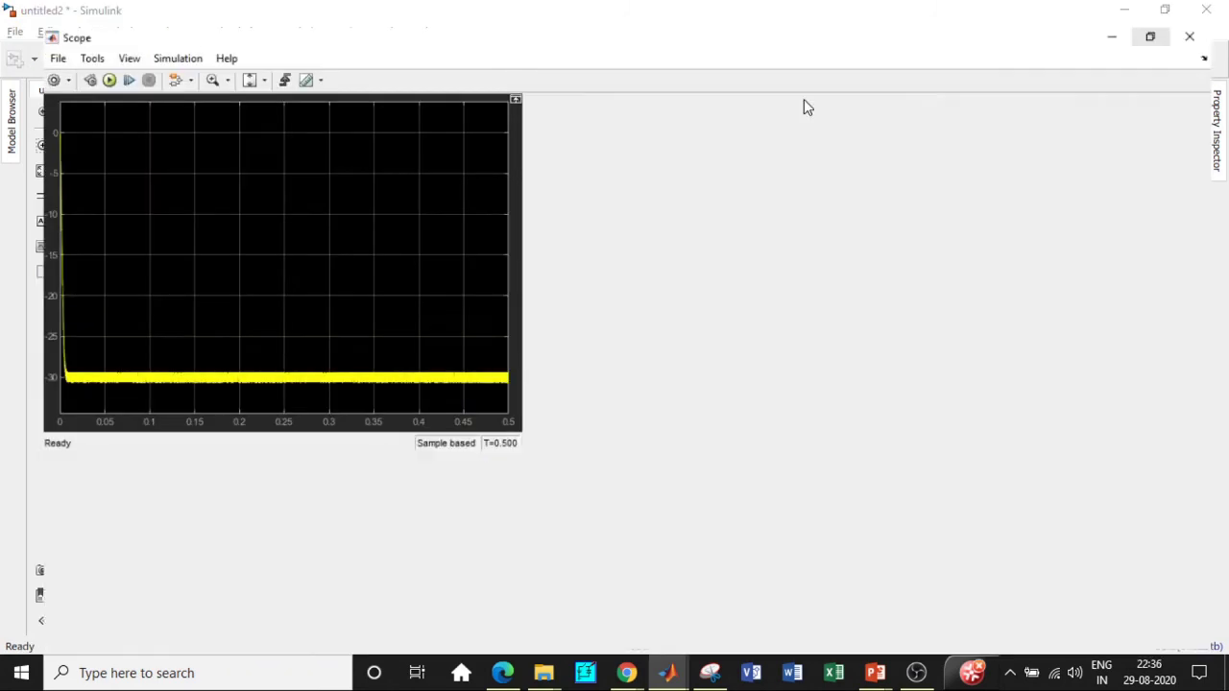
Examine the switching ripple of the output voltage around 0.0913 s in the scope, and close the scope
click(178, 55)
drag(291, 581, 220, 495)
drag(338, 547, 238, 344)
drag(607, 493, 318, 102)
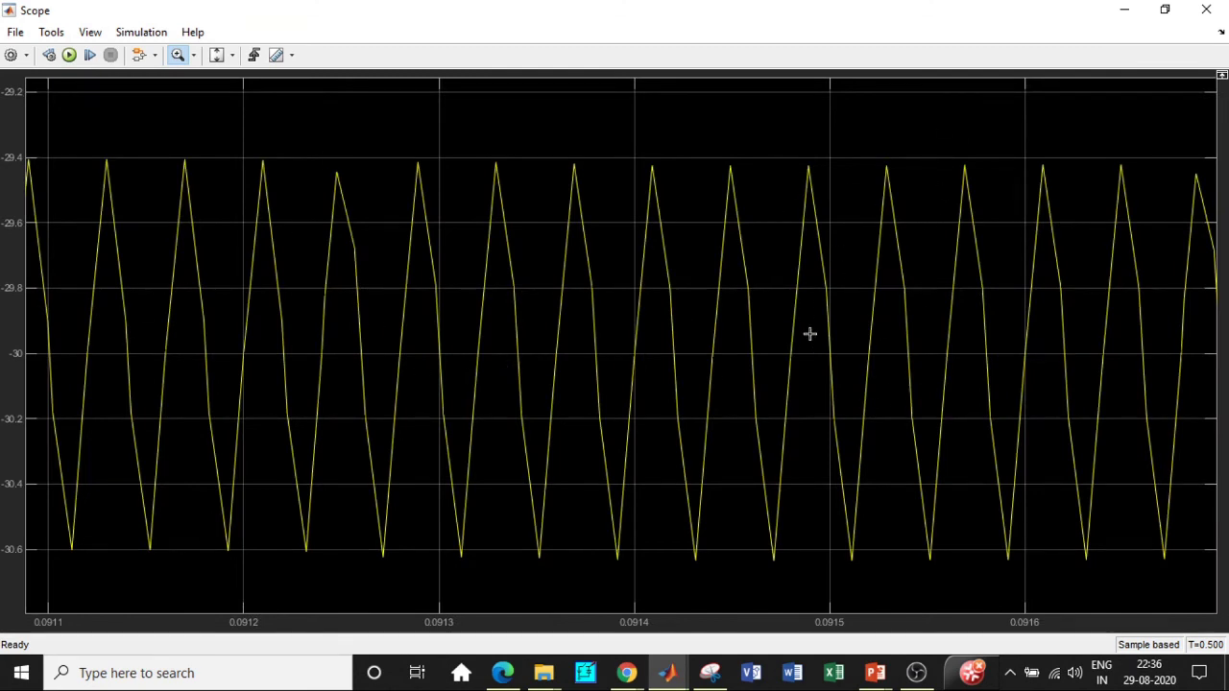
click(1205, 10)
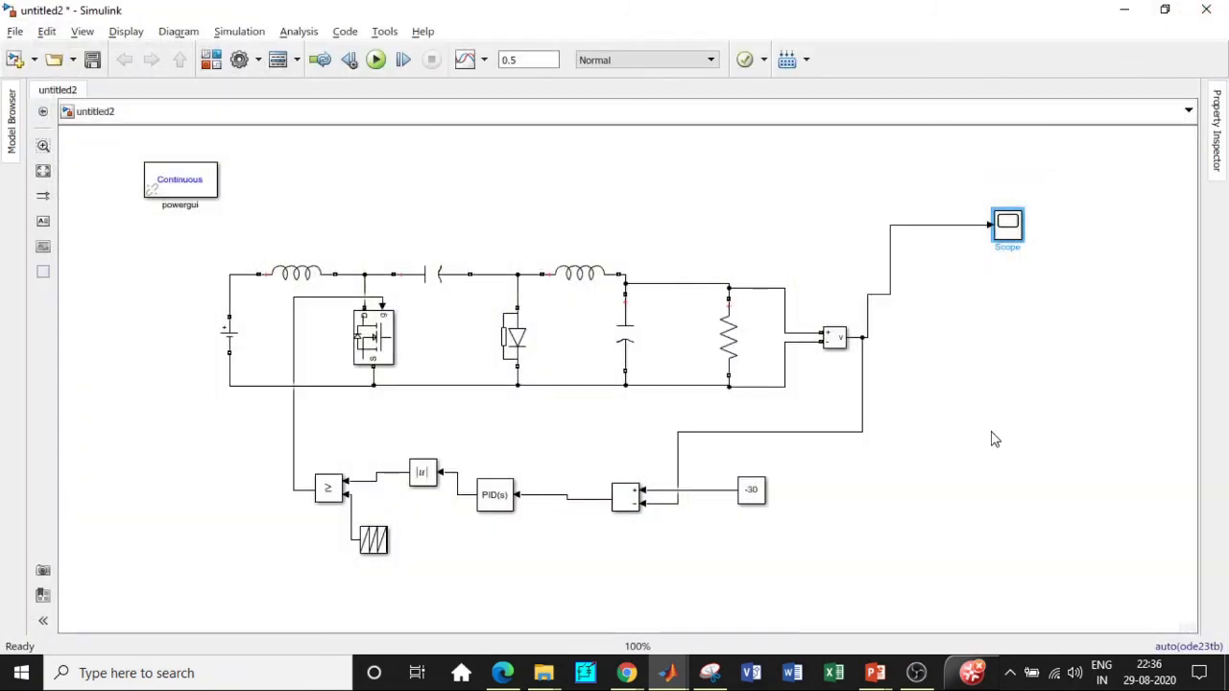
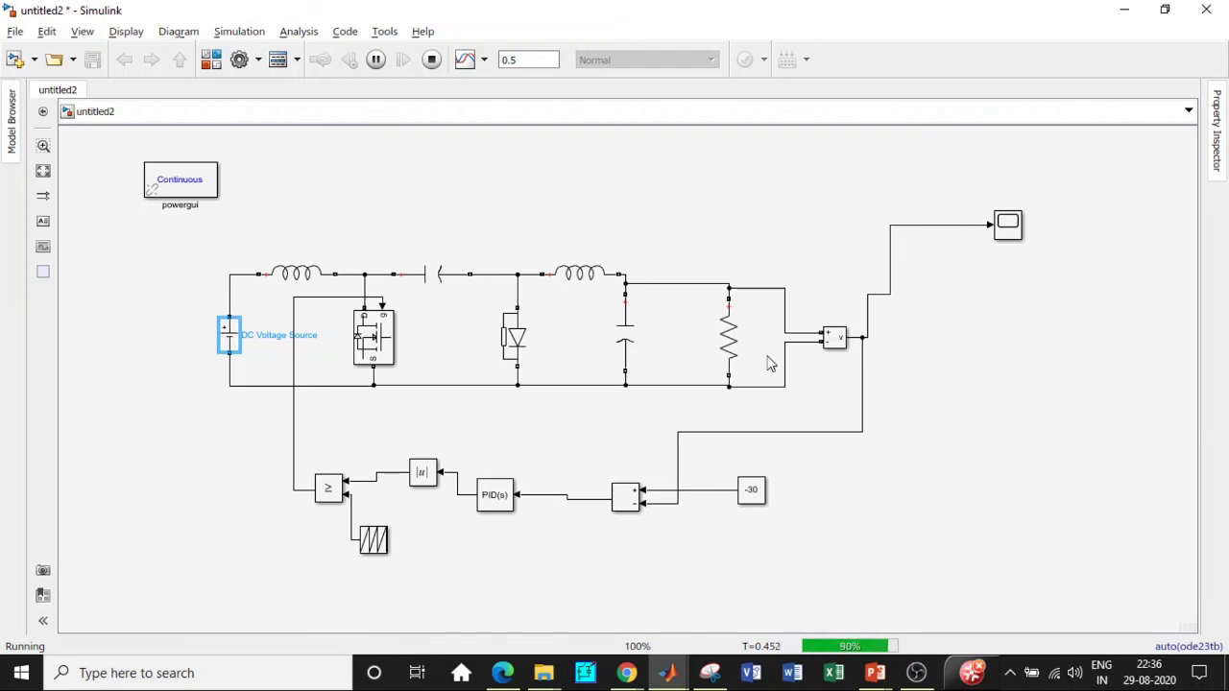
Reopen the scope for the new run, examine the output voltage ripple around 0.2207 s, and close the scope
click(754, 491)
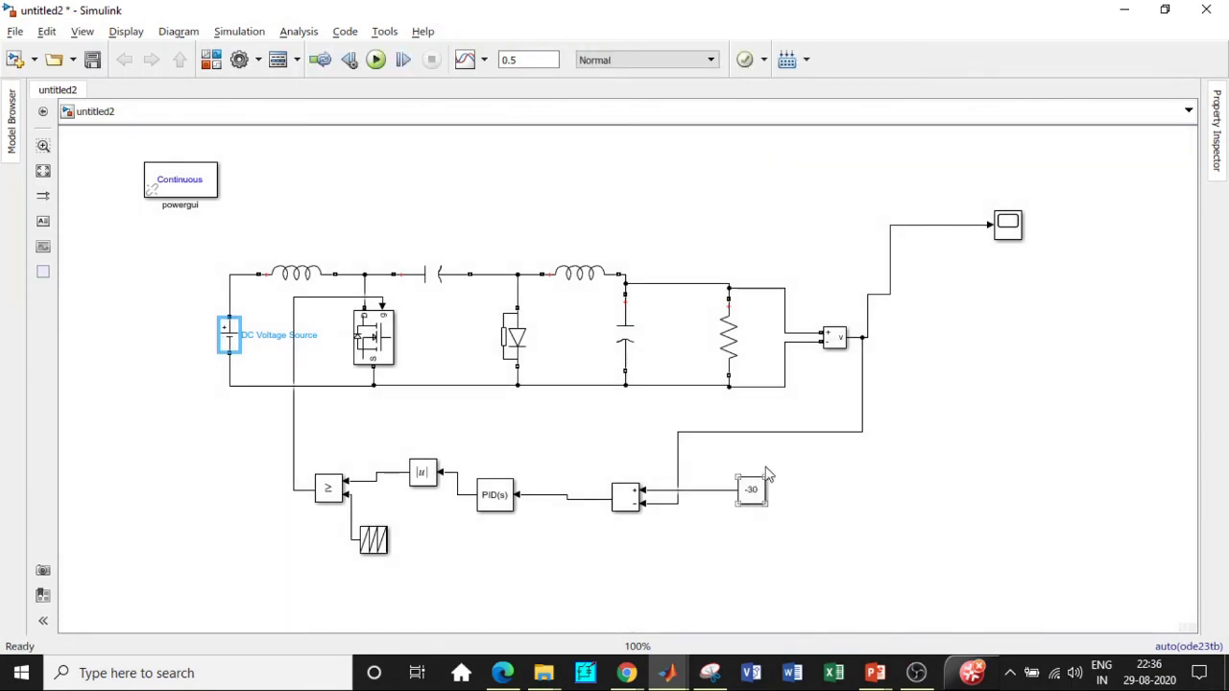
click(745, 540)
double_click(1006, 230)
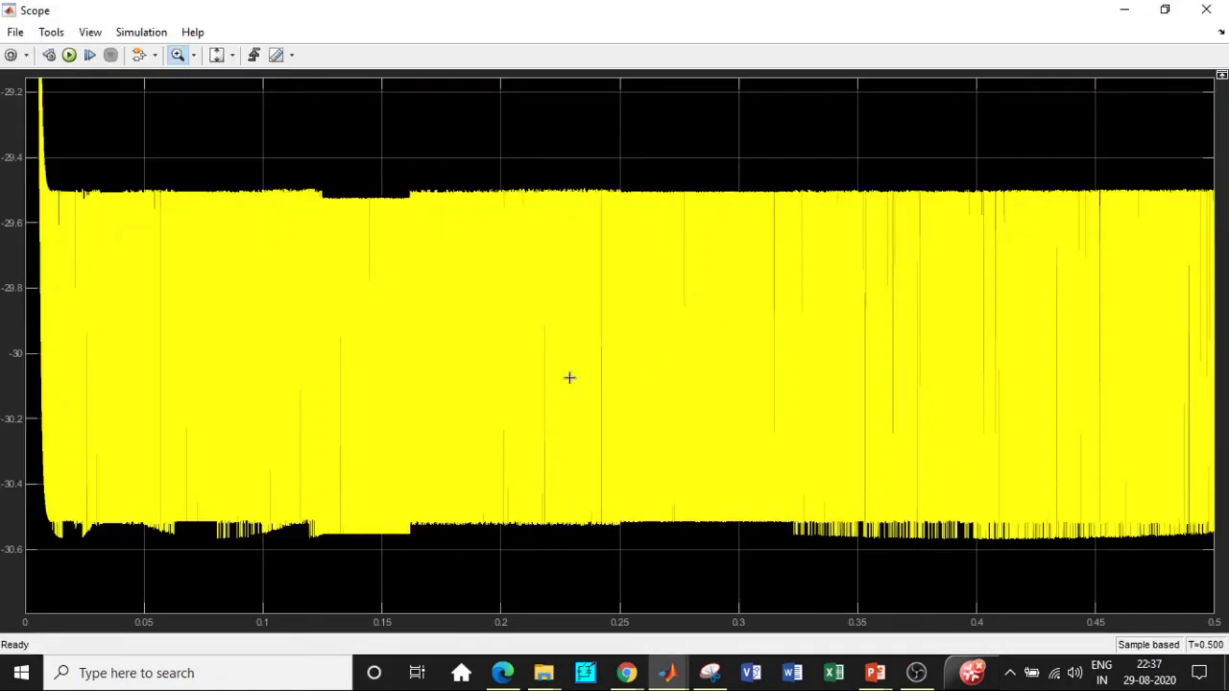
click(521, 395)
click(629, 515)
scroll(596, 526, down, 4)
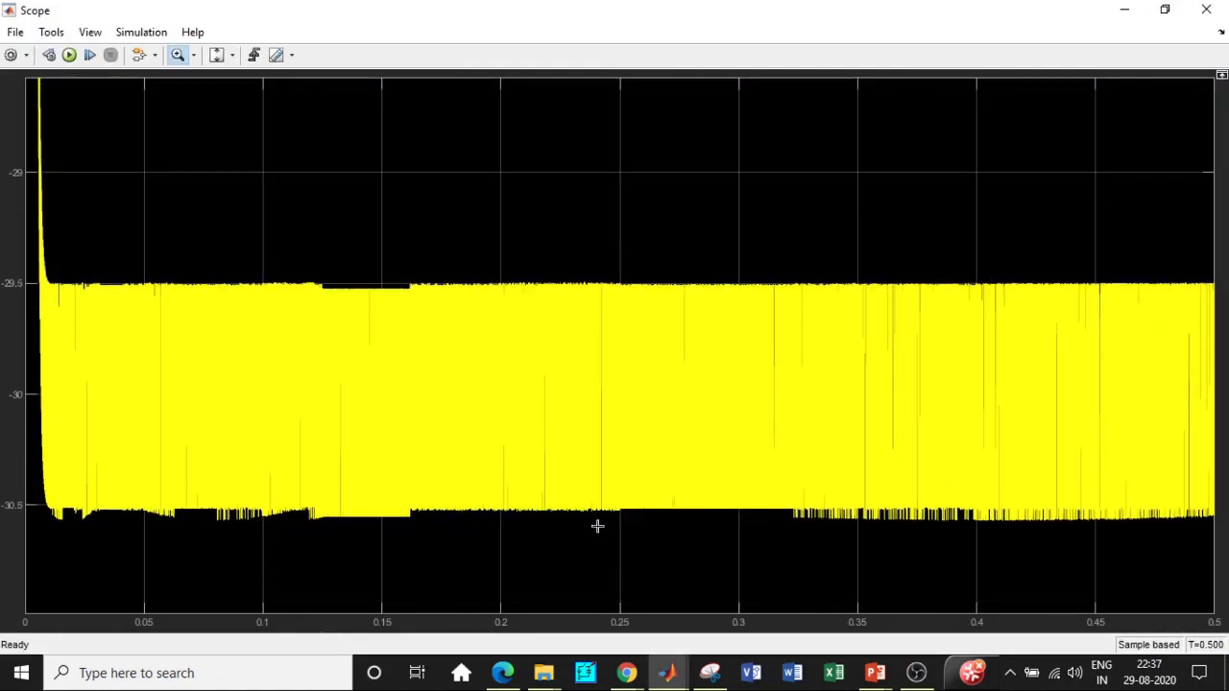
drag(594, 529, 516, 334)
drag(562, 583, 472, 124)
scroll(586, 330, down, 3)
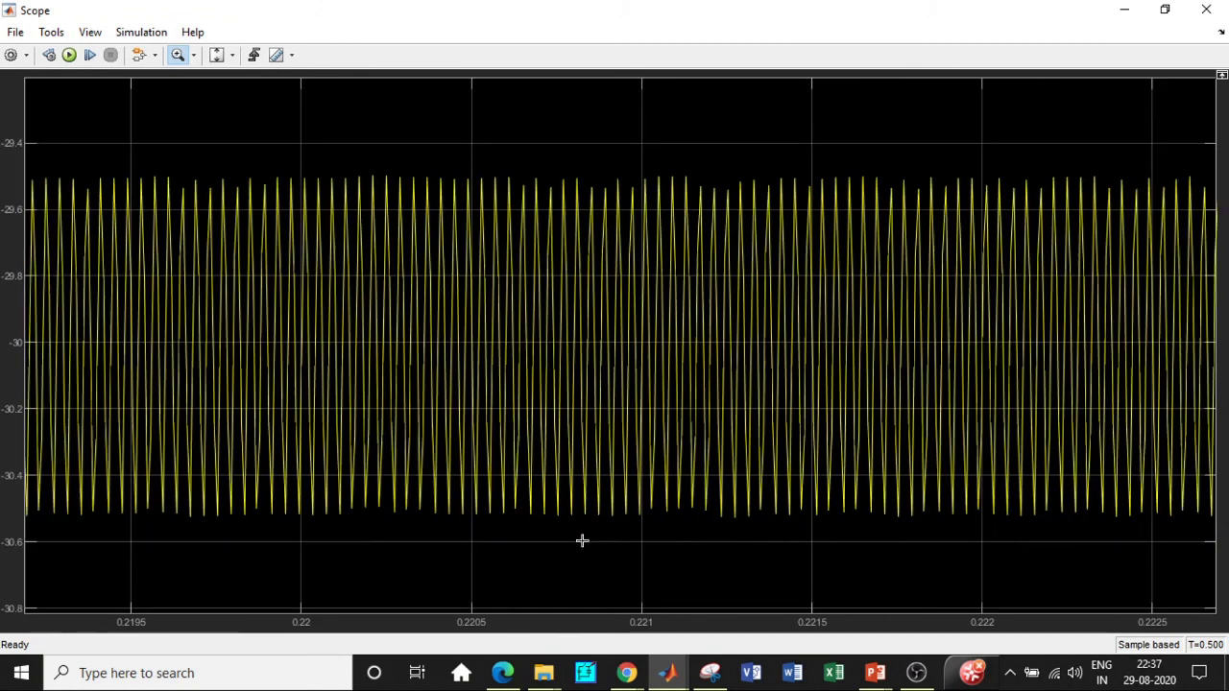
drag(581, 541, 490, 131)
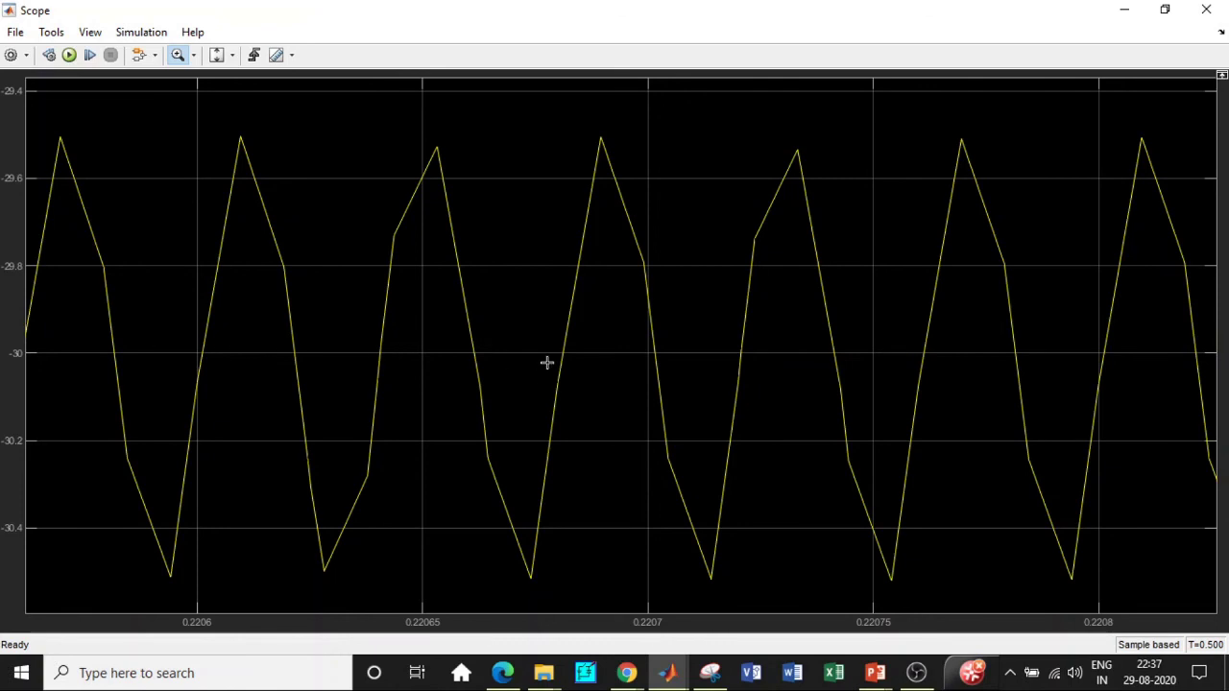
click(1206, 9)
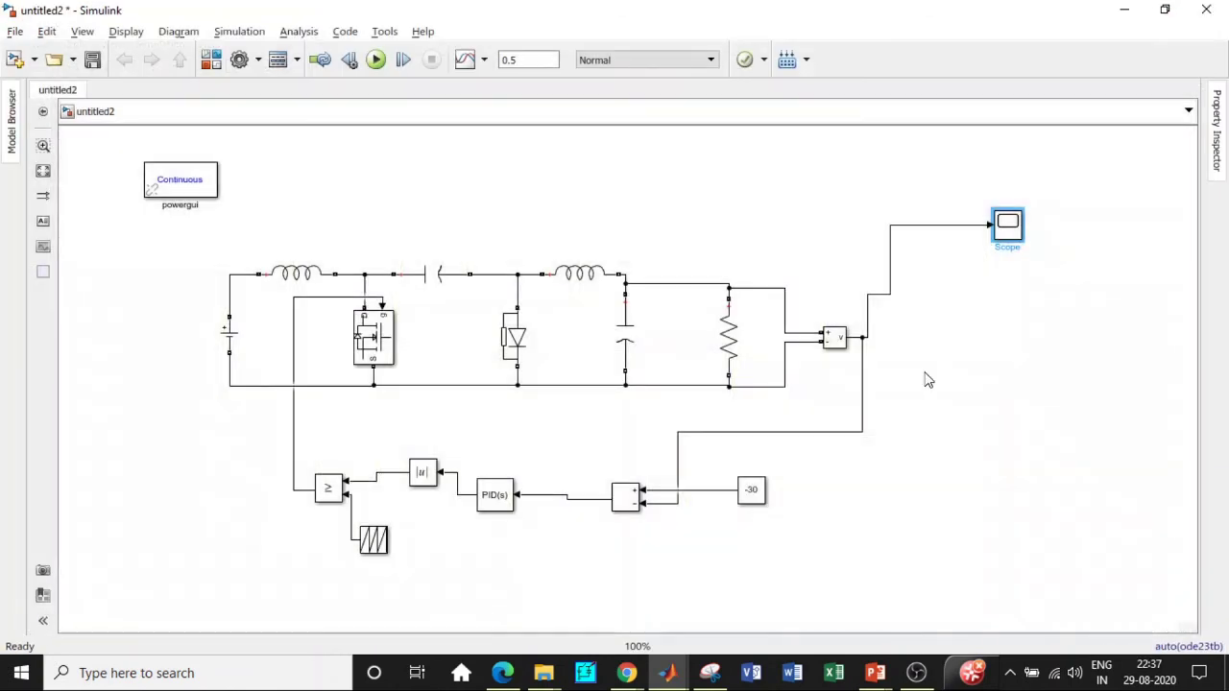
Check the parameters of the DC voltage source and close its dialog
double_click(230, 334)
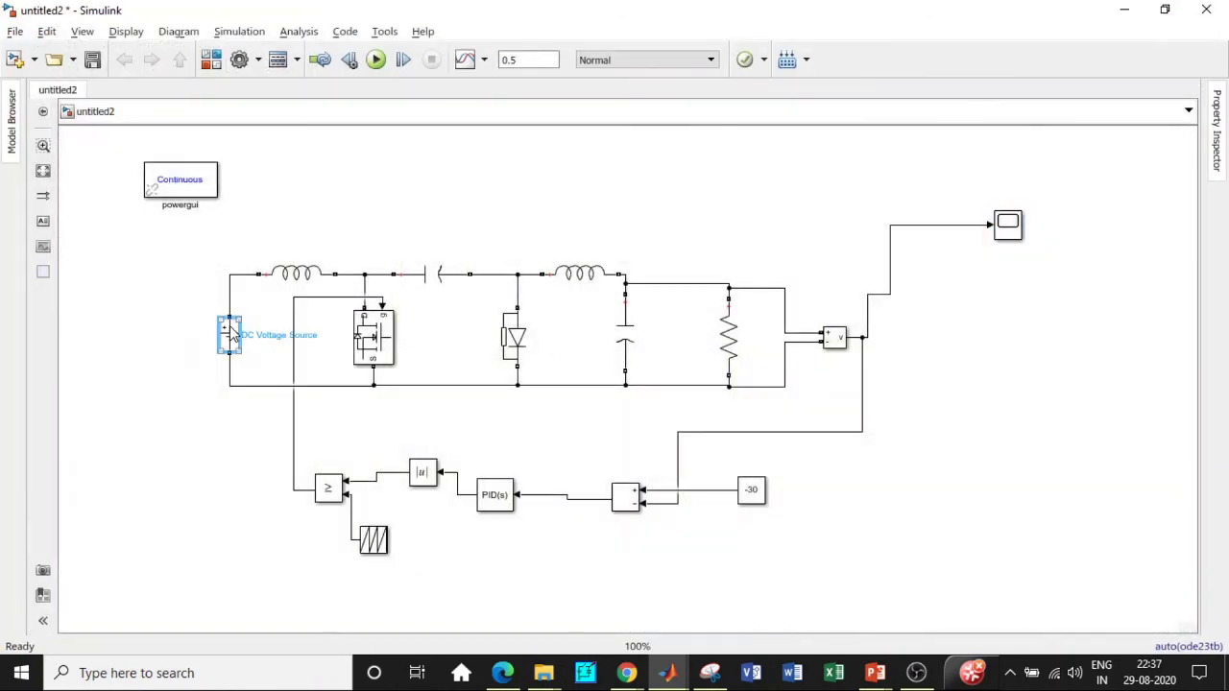
click(618, 217)
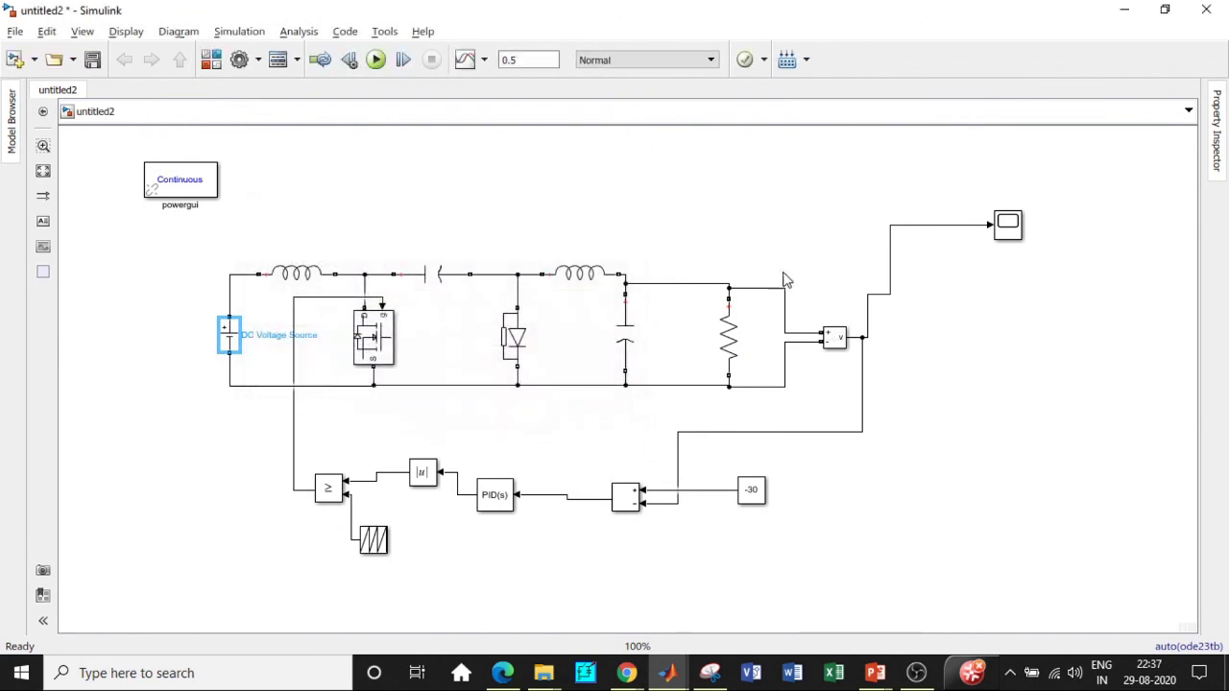